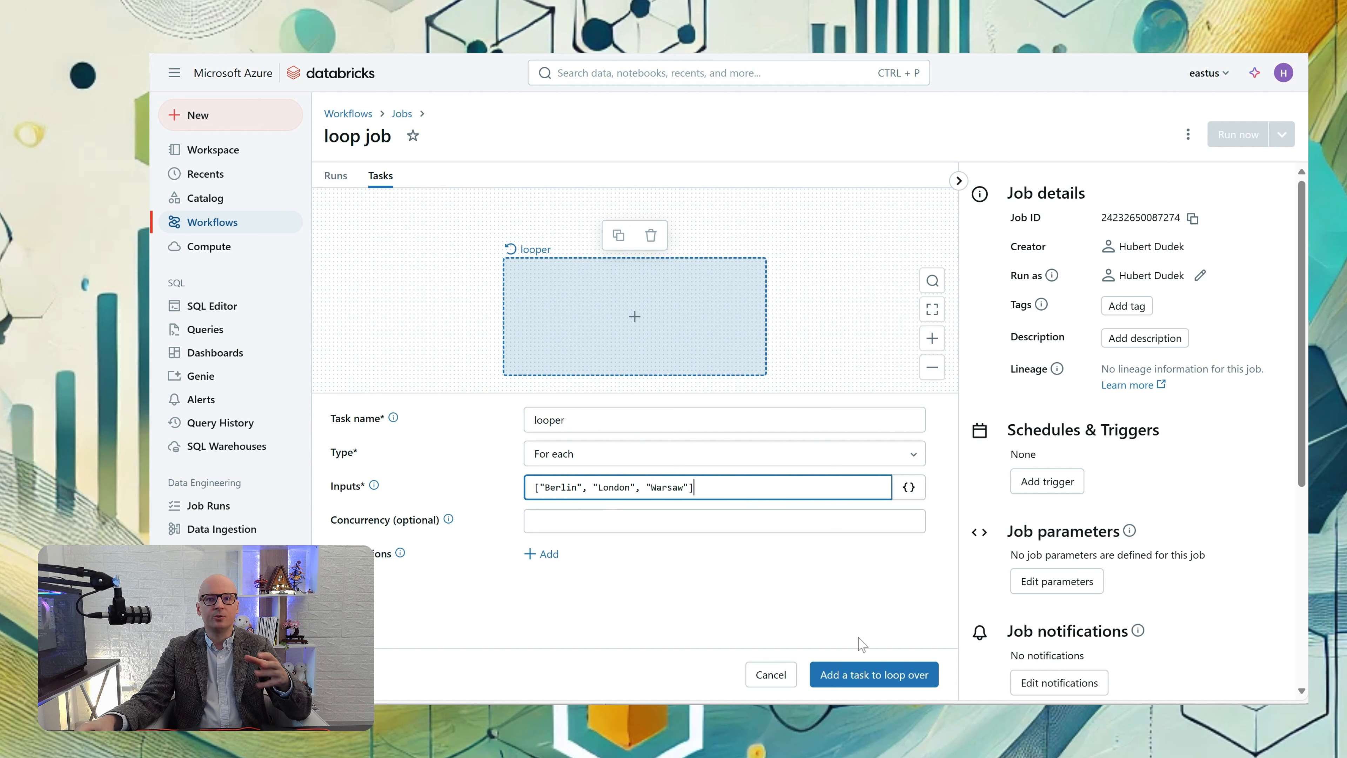
- Add a nested notebook task to the looper loop, using the inside_loop notebook from the looper folder
click(866, 676)
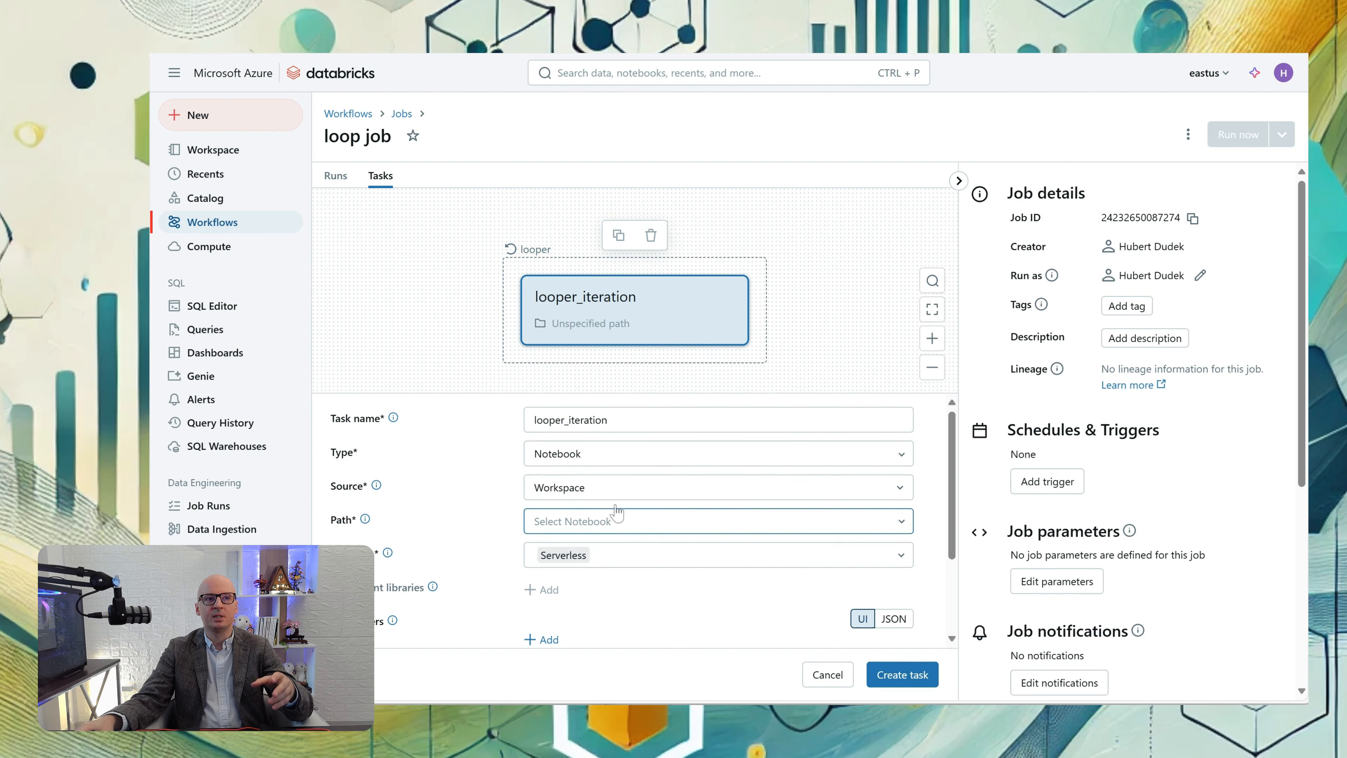
click(695, 526)
click(882, 234)
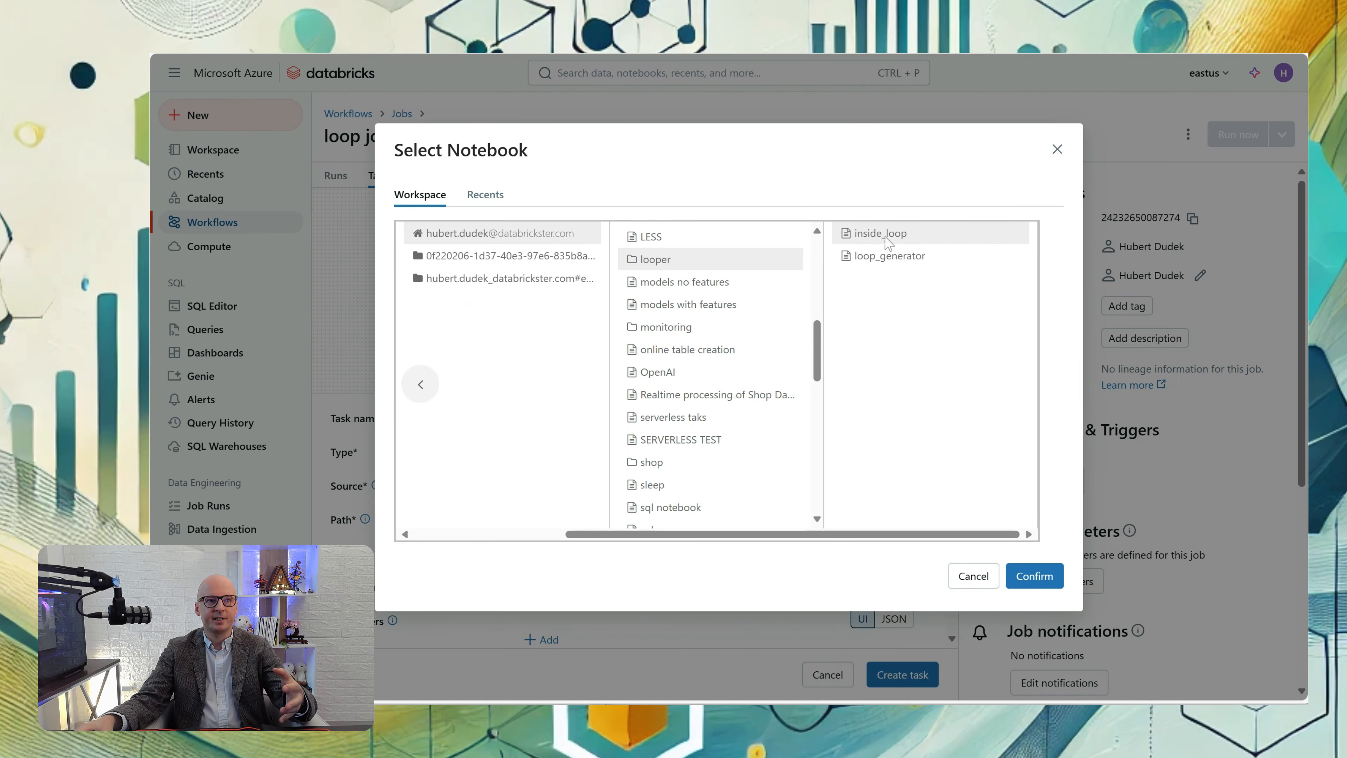
click(1033, 584)
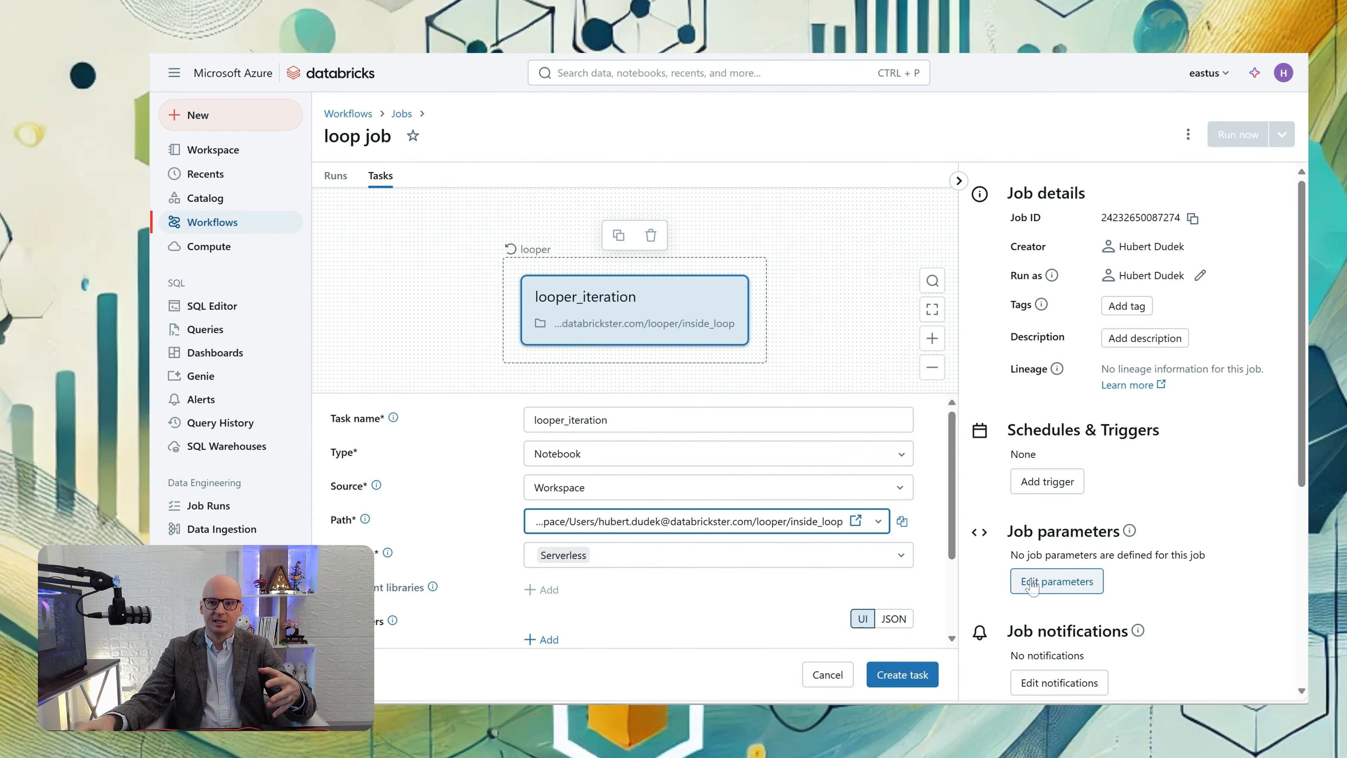
- Add a city parameter with the value {{input}} to looper_iteration and create the task
scroll(806, 594, down, 1)
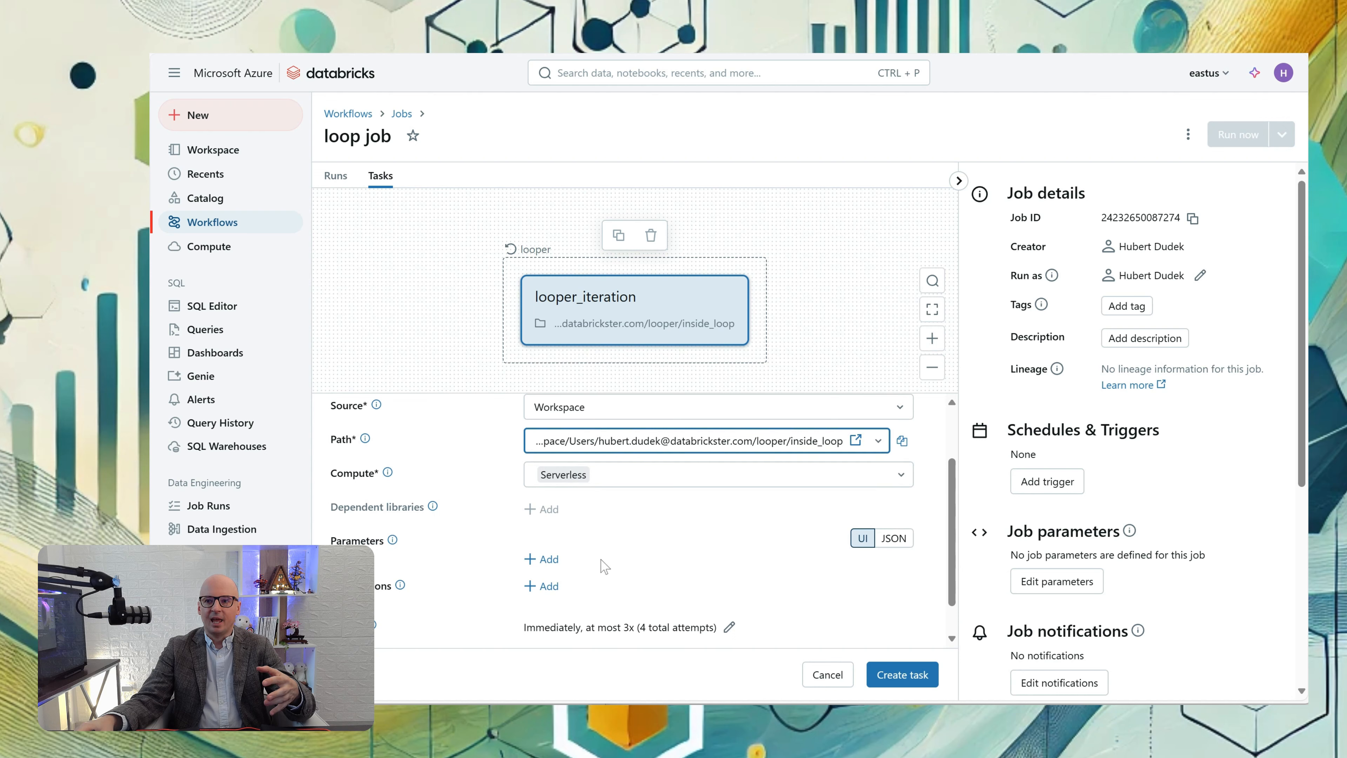
click(547, 560)
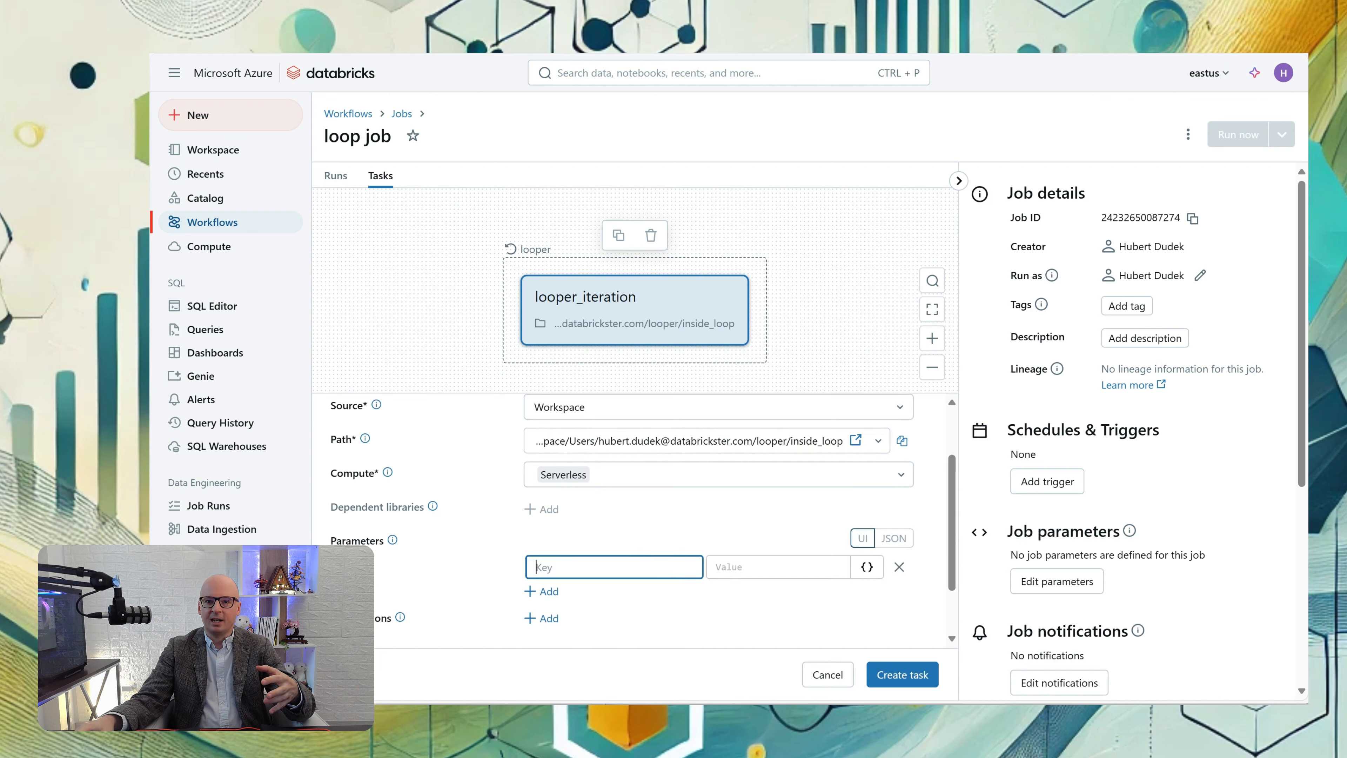
text(city)
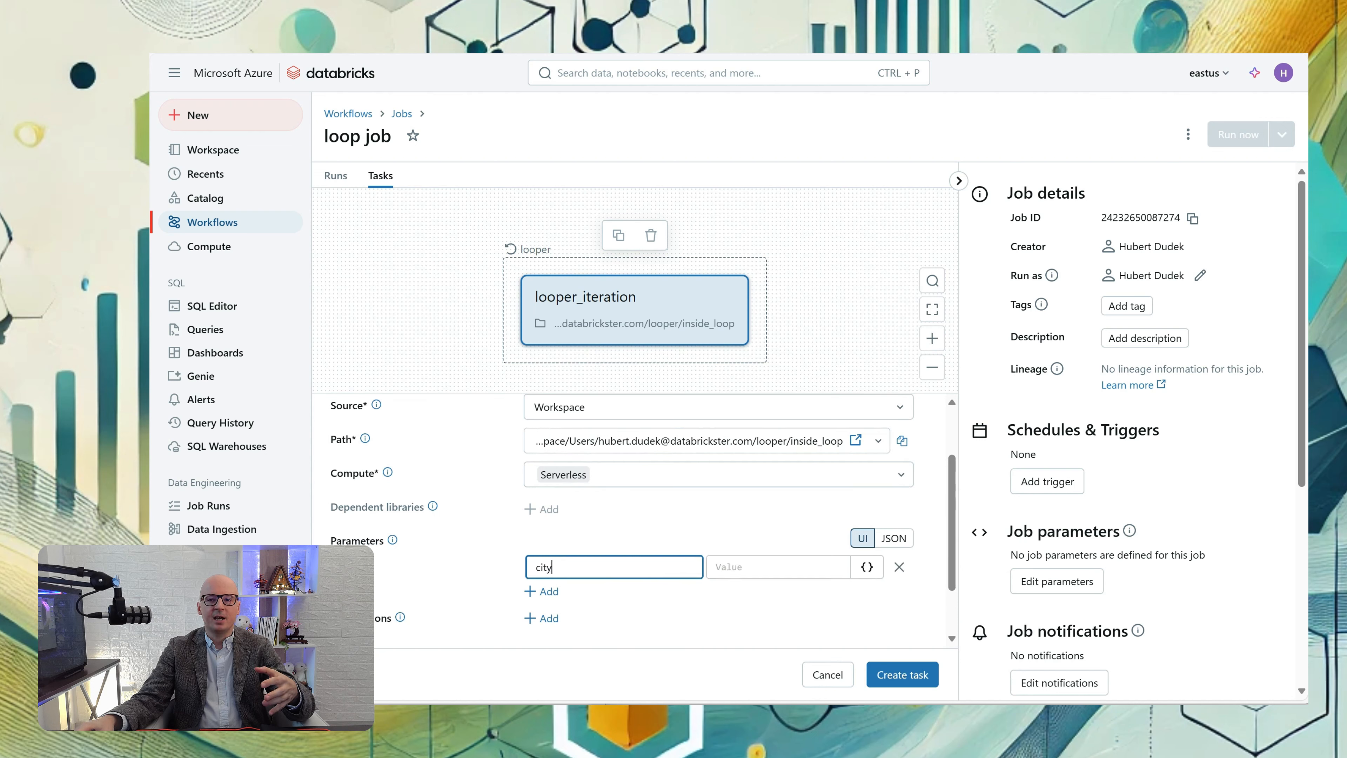
click(735, 579)
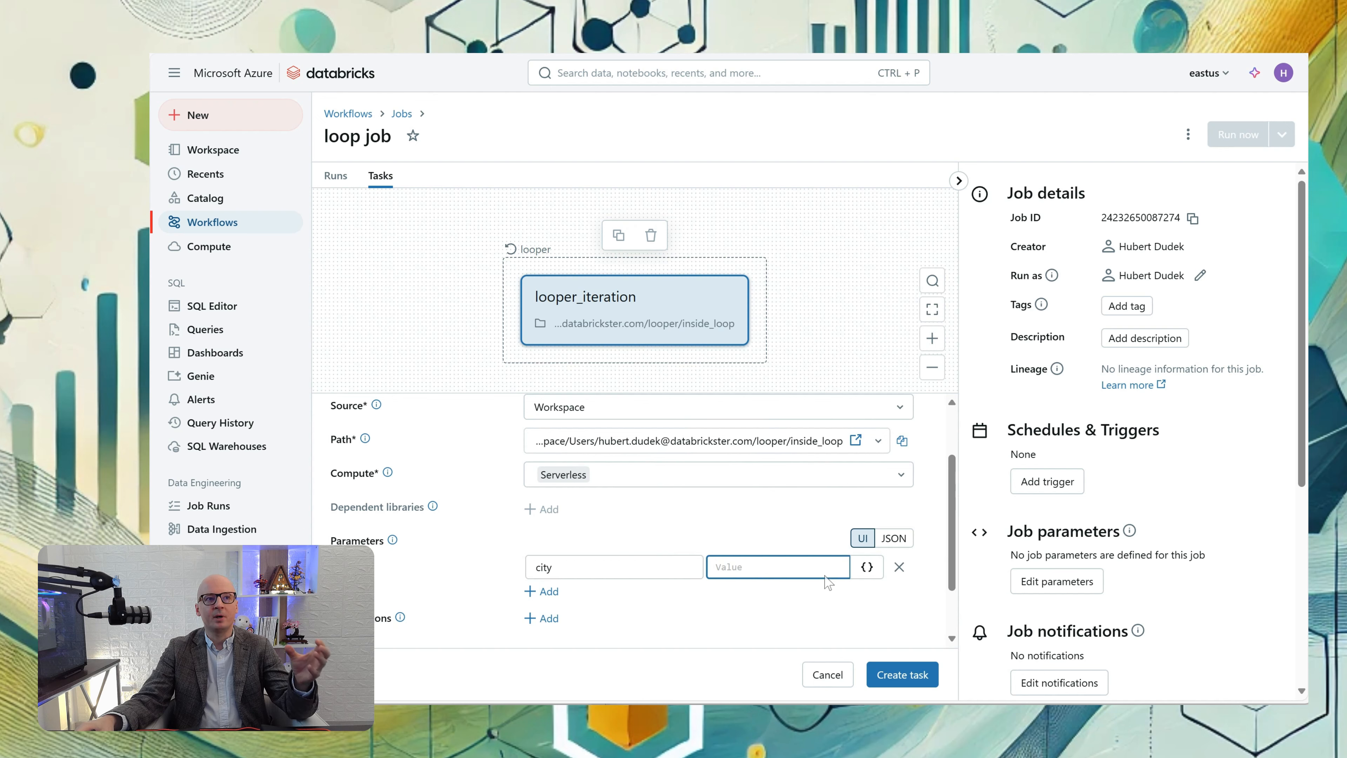
click(867, 566)
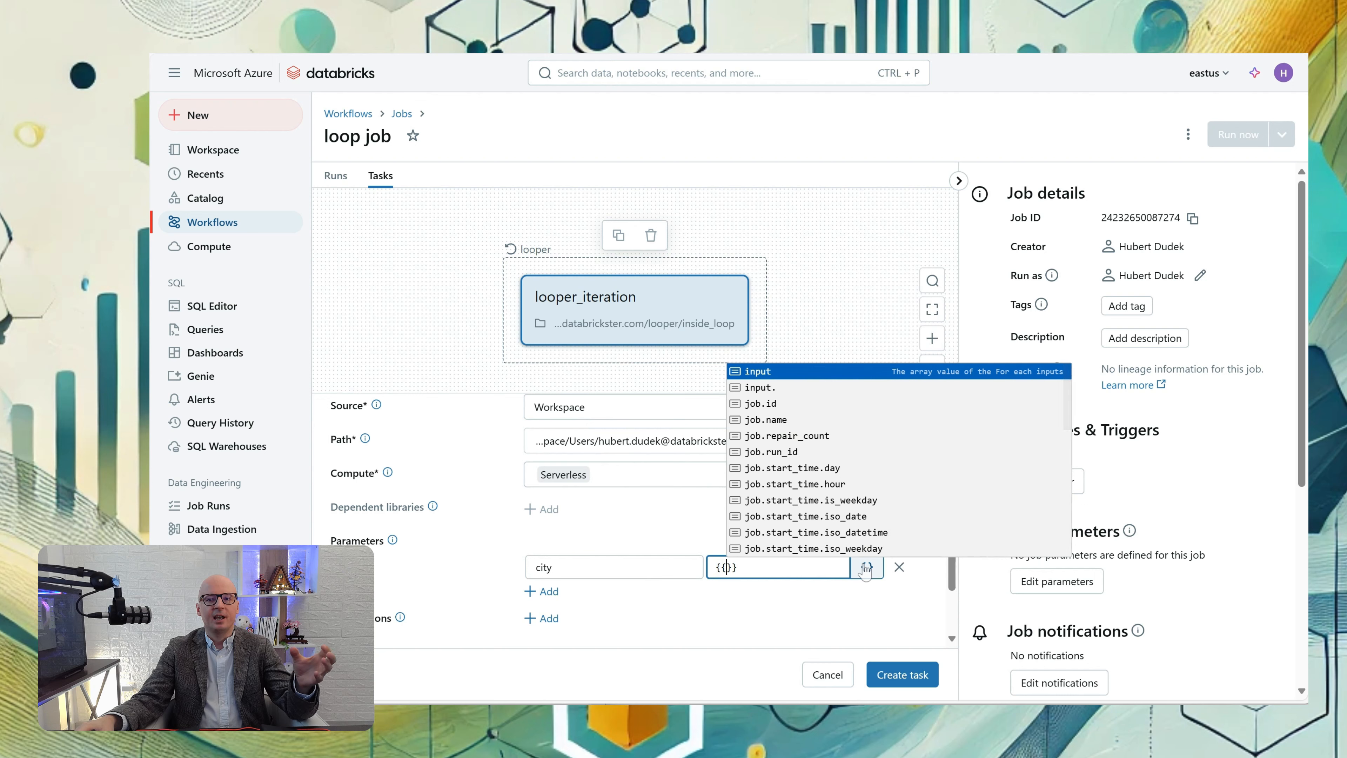
click(789, 374)
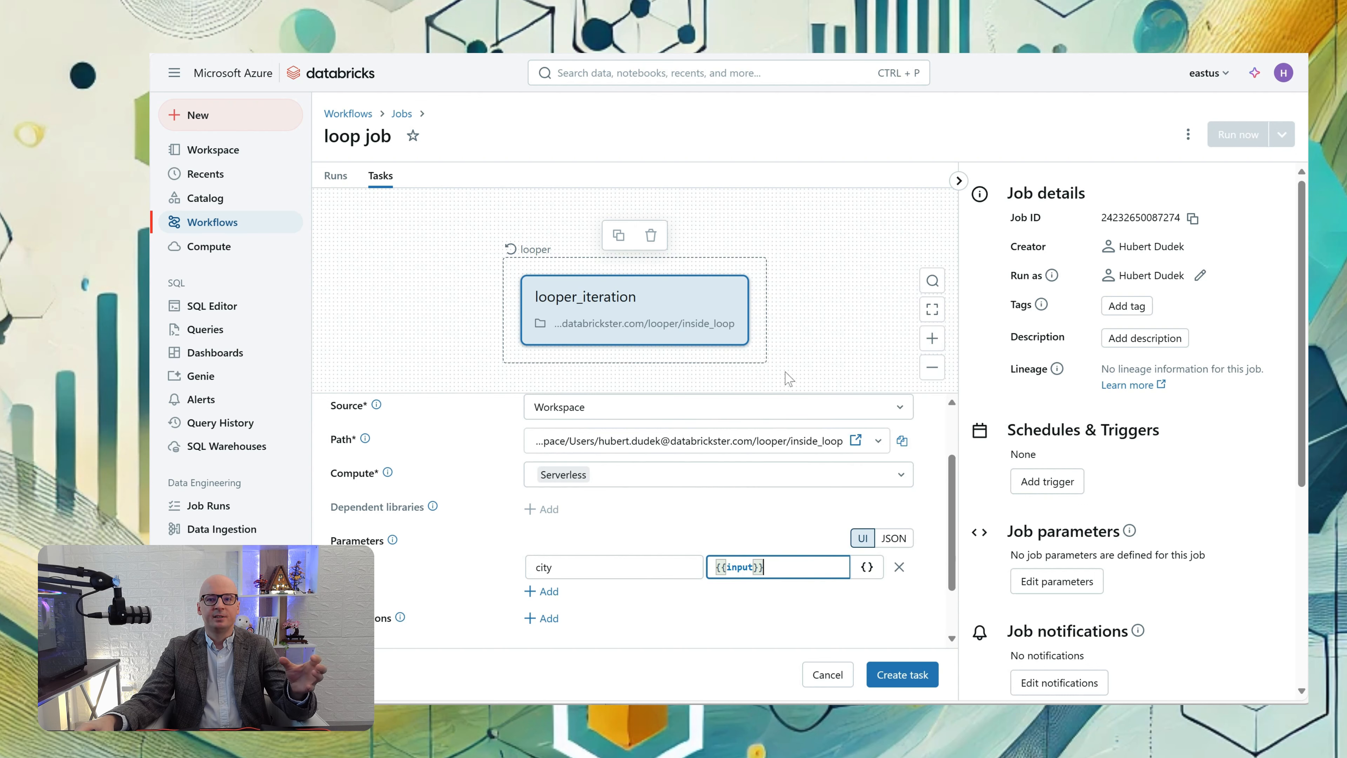
click(903, 682)
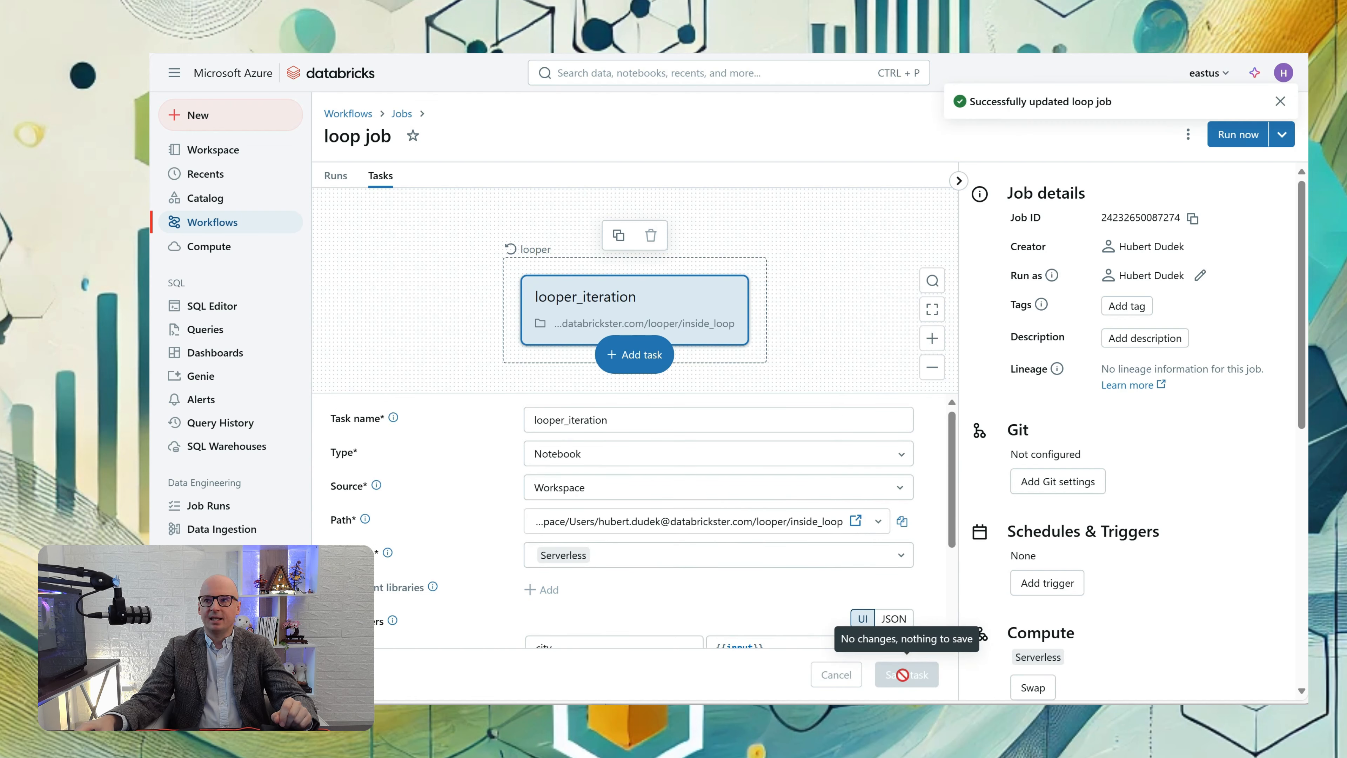
- Run the loop job, open the triggered run and view the full list of loop inputs
click(1230, 139)
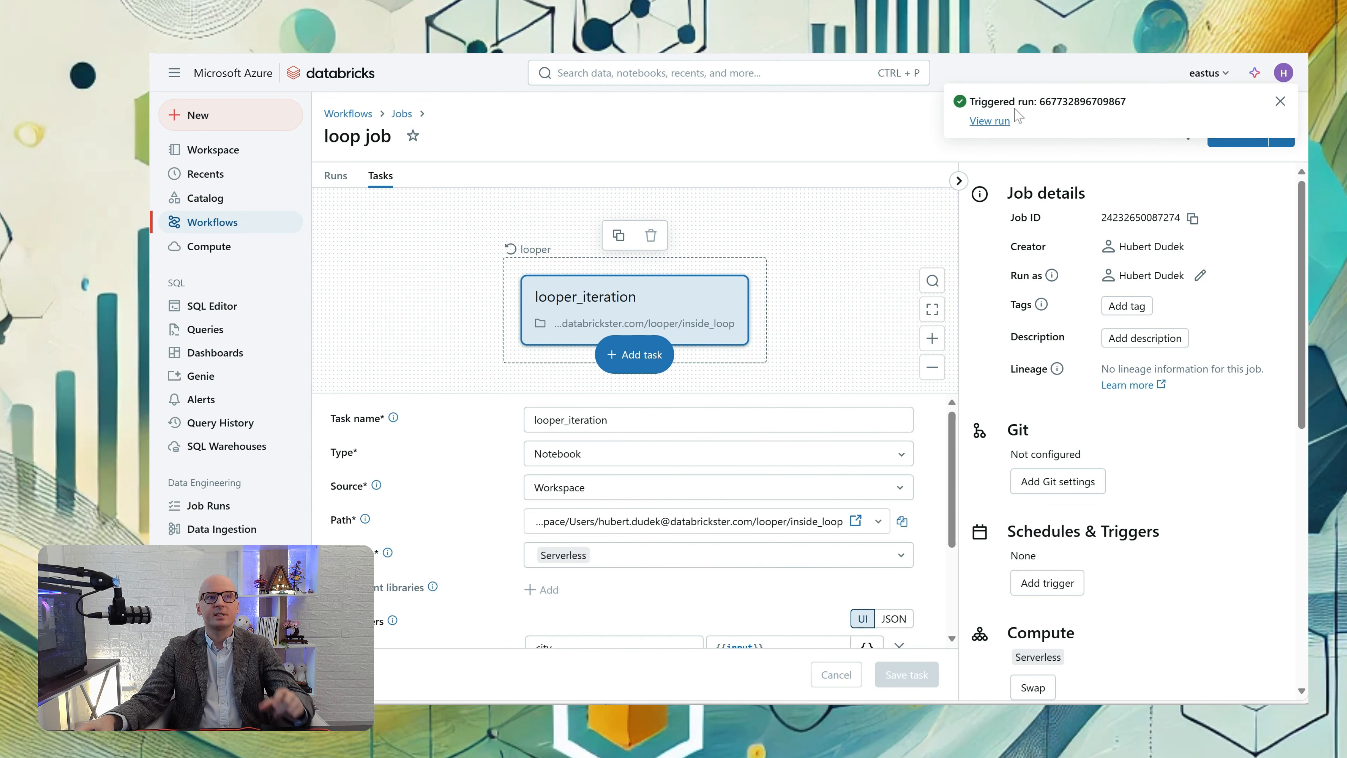
click(991, 123)
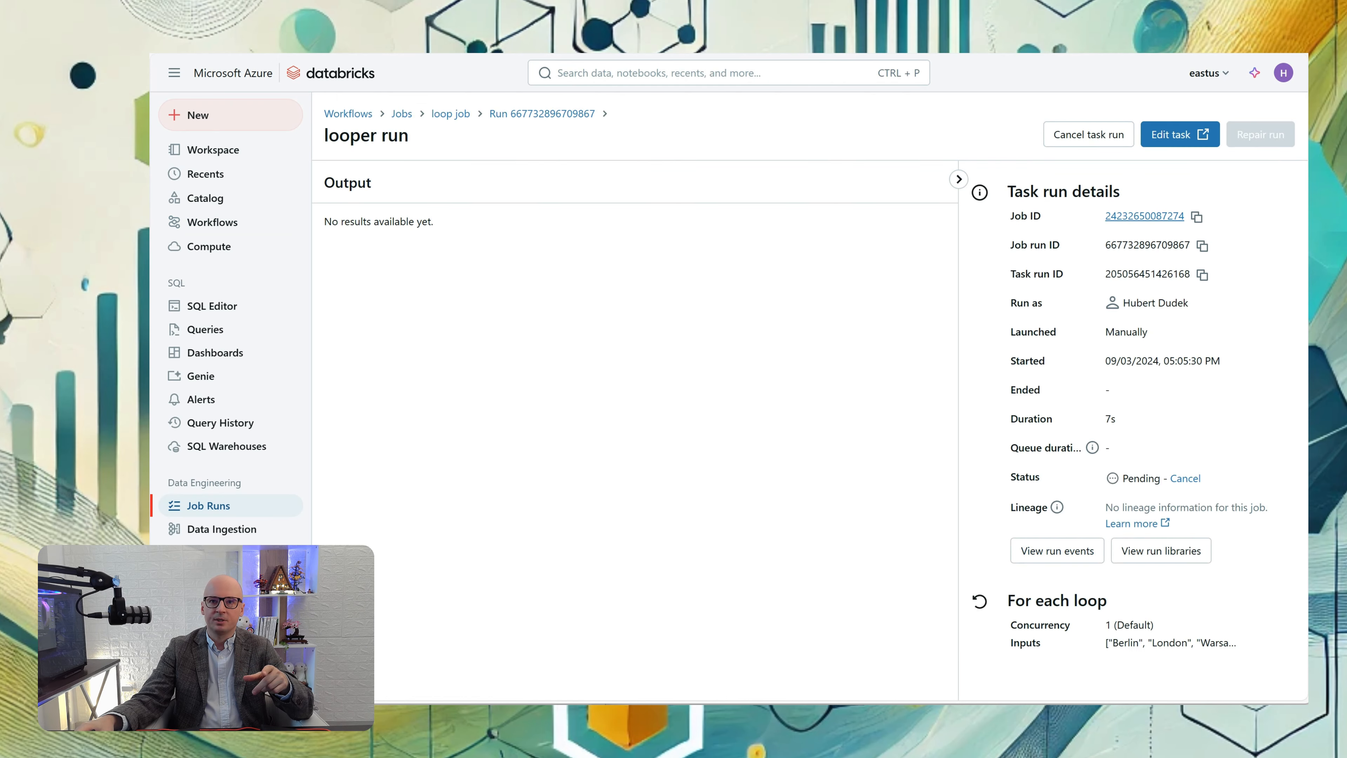
click(1259, 642)
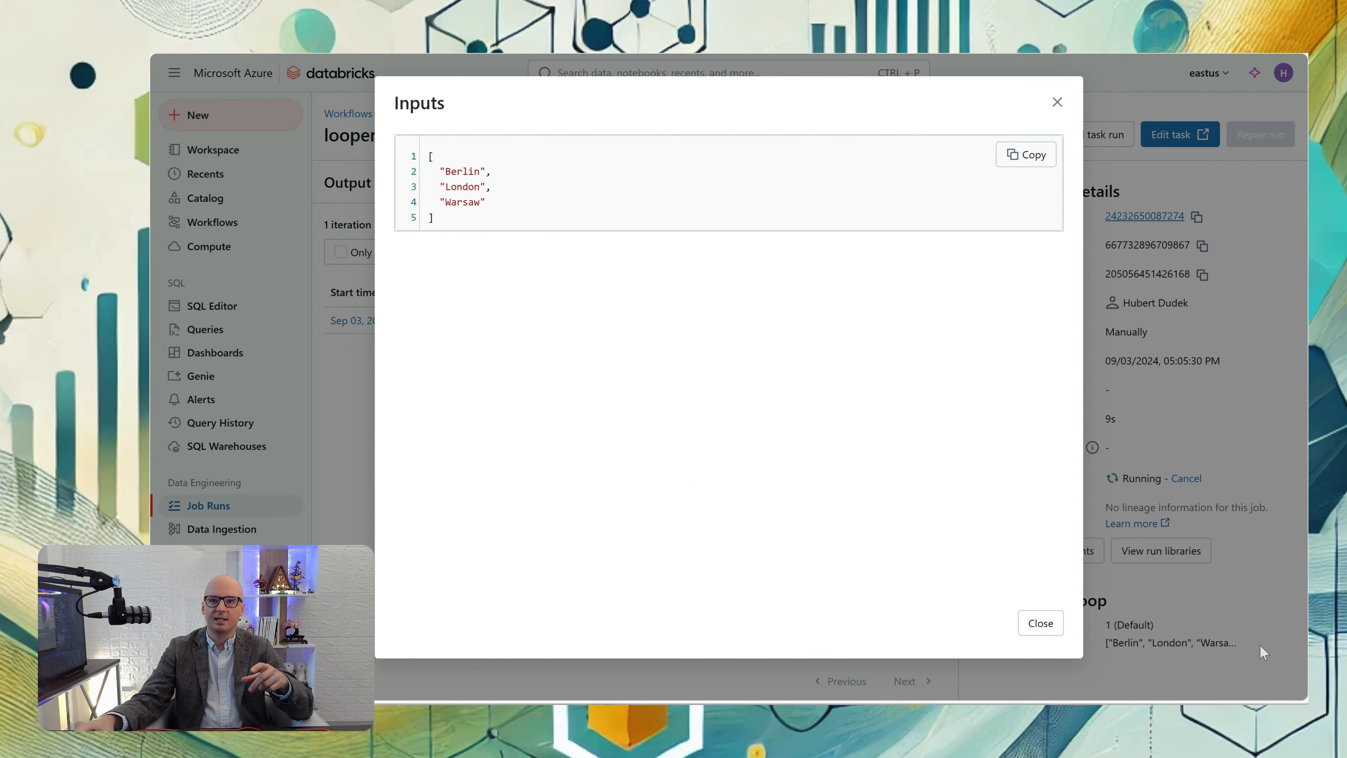
click(1041, 623)
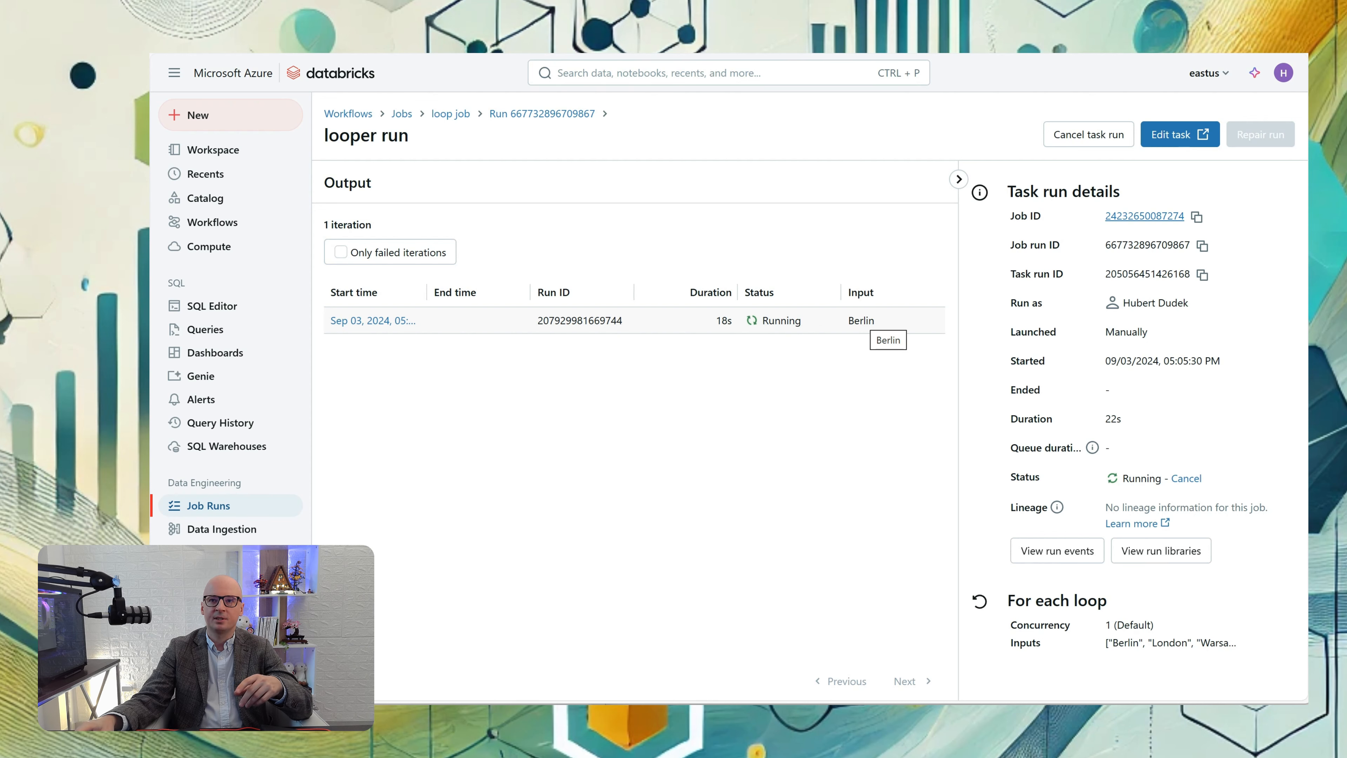
- Examine the first iteration's notebook output and its resolved city parameter
click(402, 321)
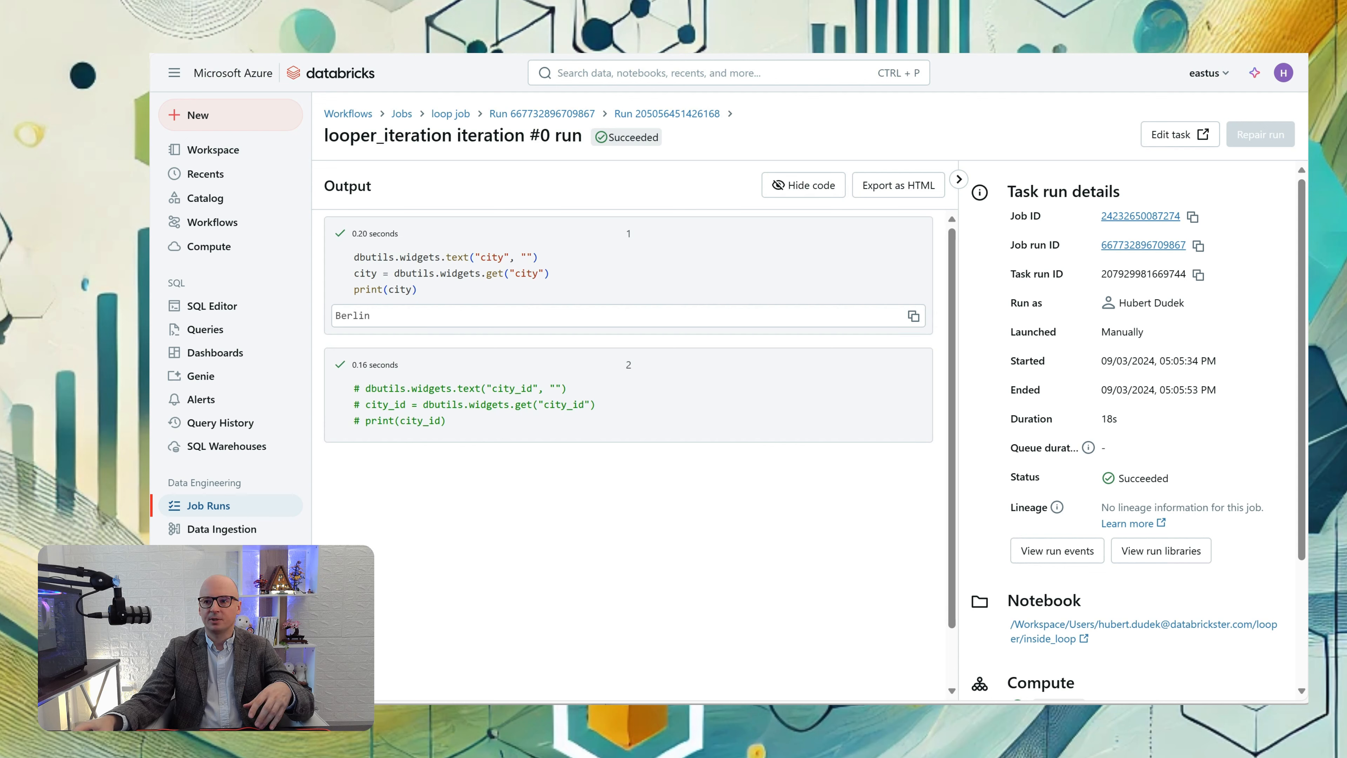
scroll(1252, 589, down, 4)
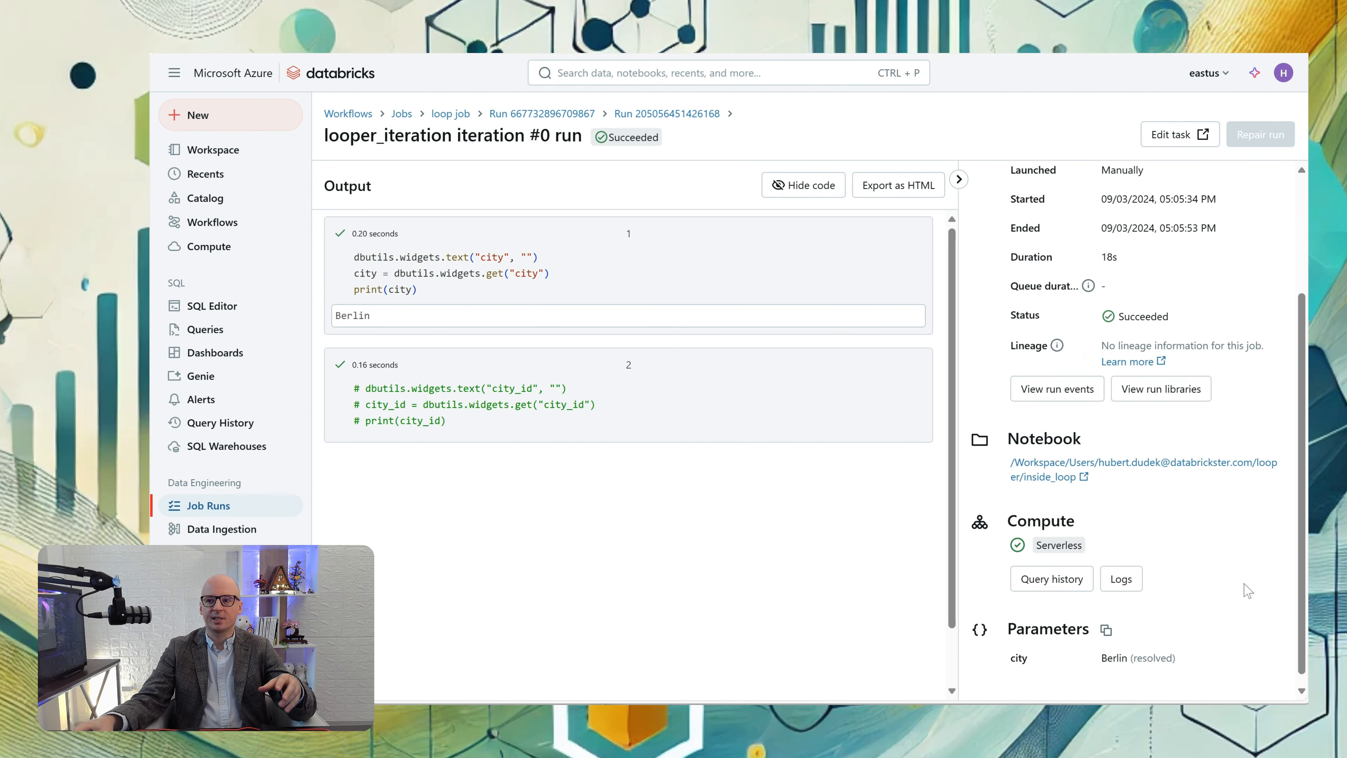
mouse_move(1140, 647)
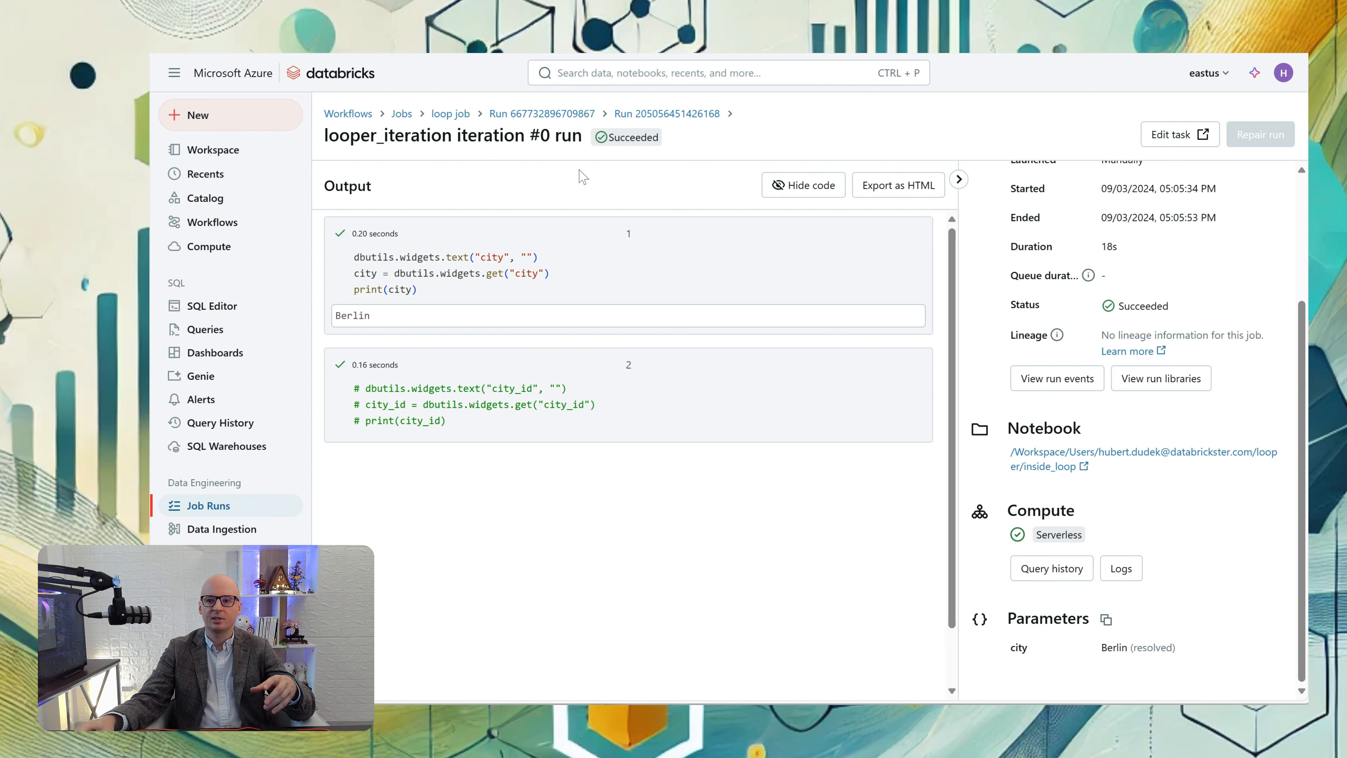
- In the loop job, replace looper's inputs with the city and id JSON array copied from the text editor, and save the task
click(451, 114)
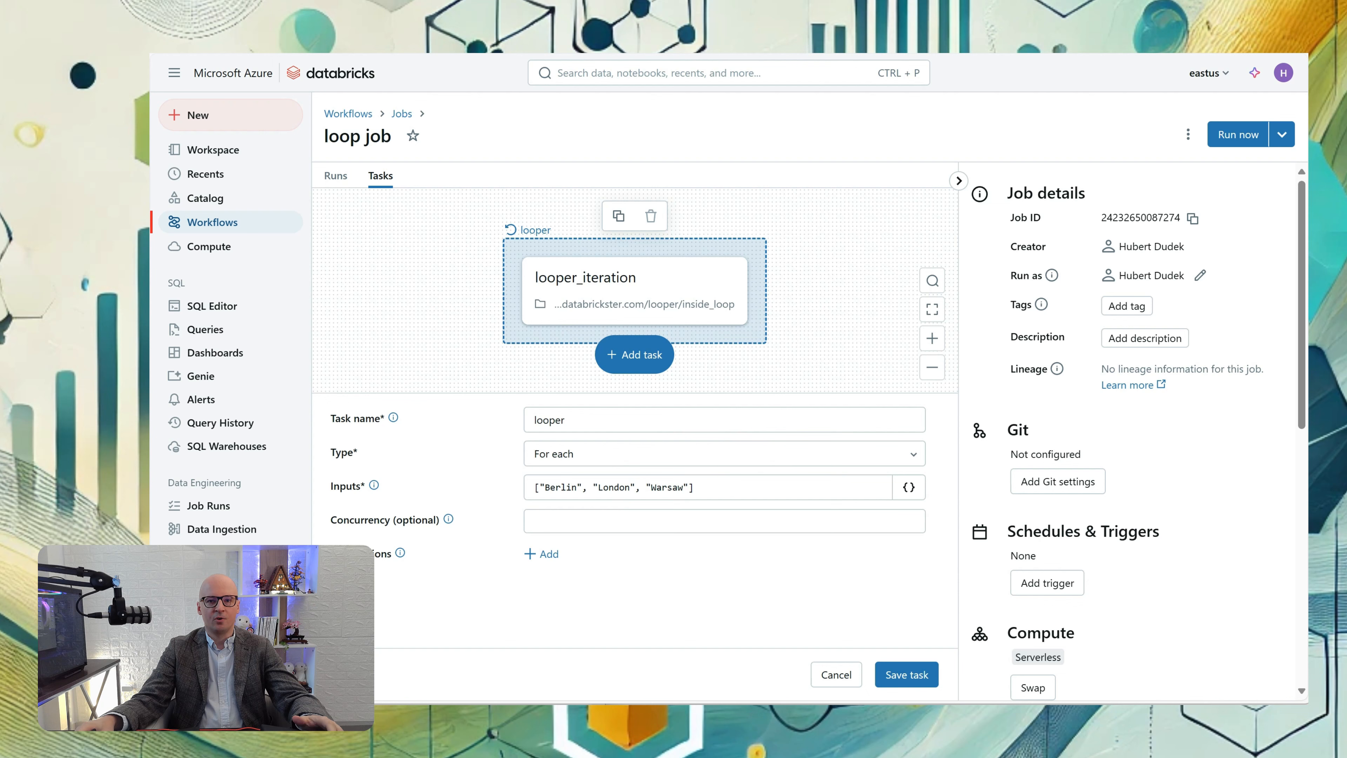
key(alt+Tab)
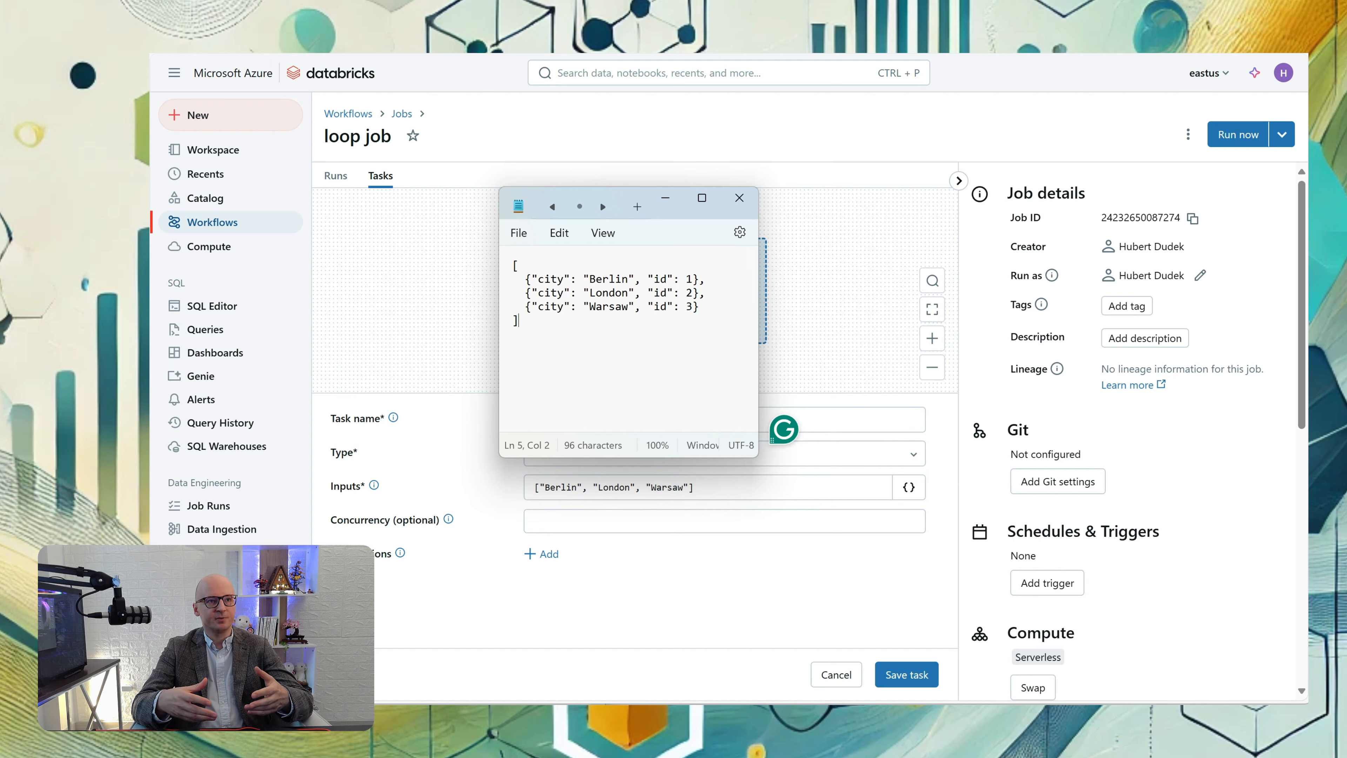
key(ctrl+a)
key(ctrl+c)
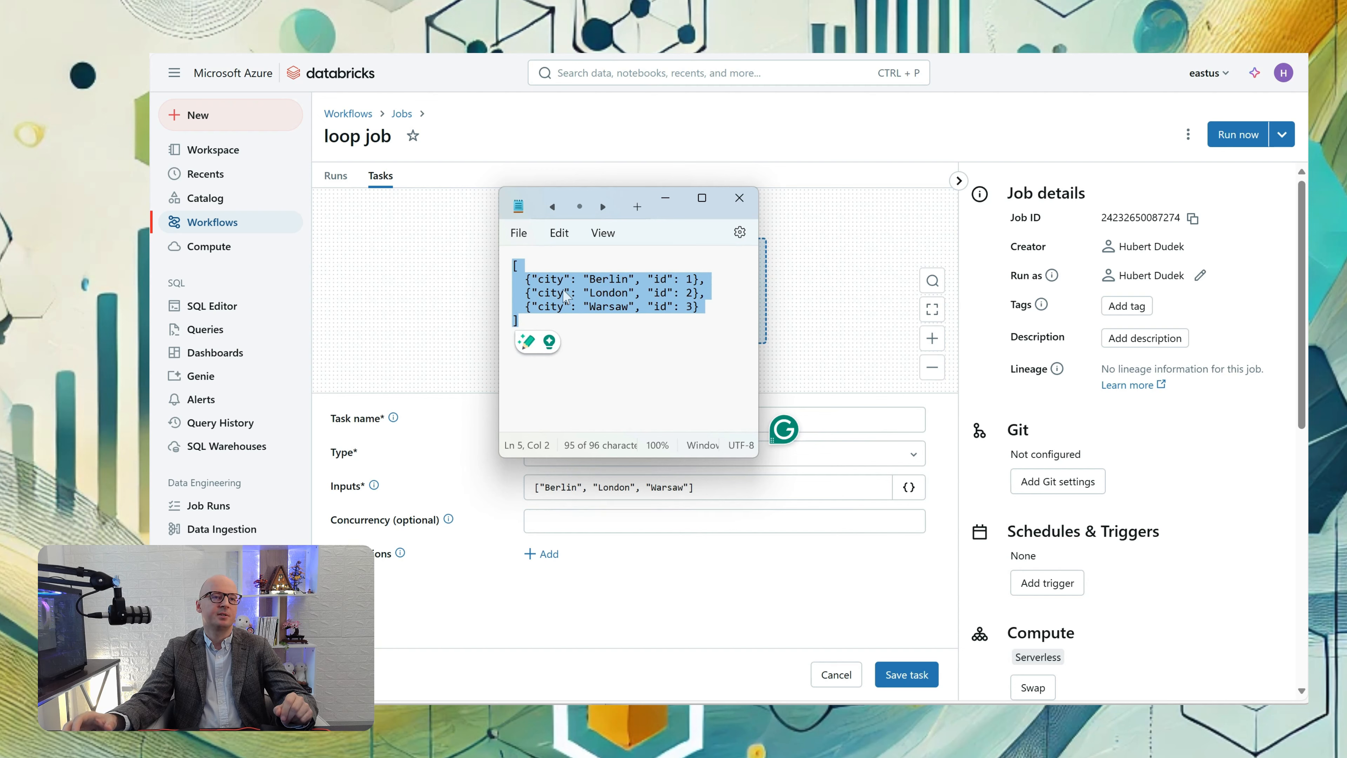
key(alt+Tab)
key(ctrl+a)
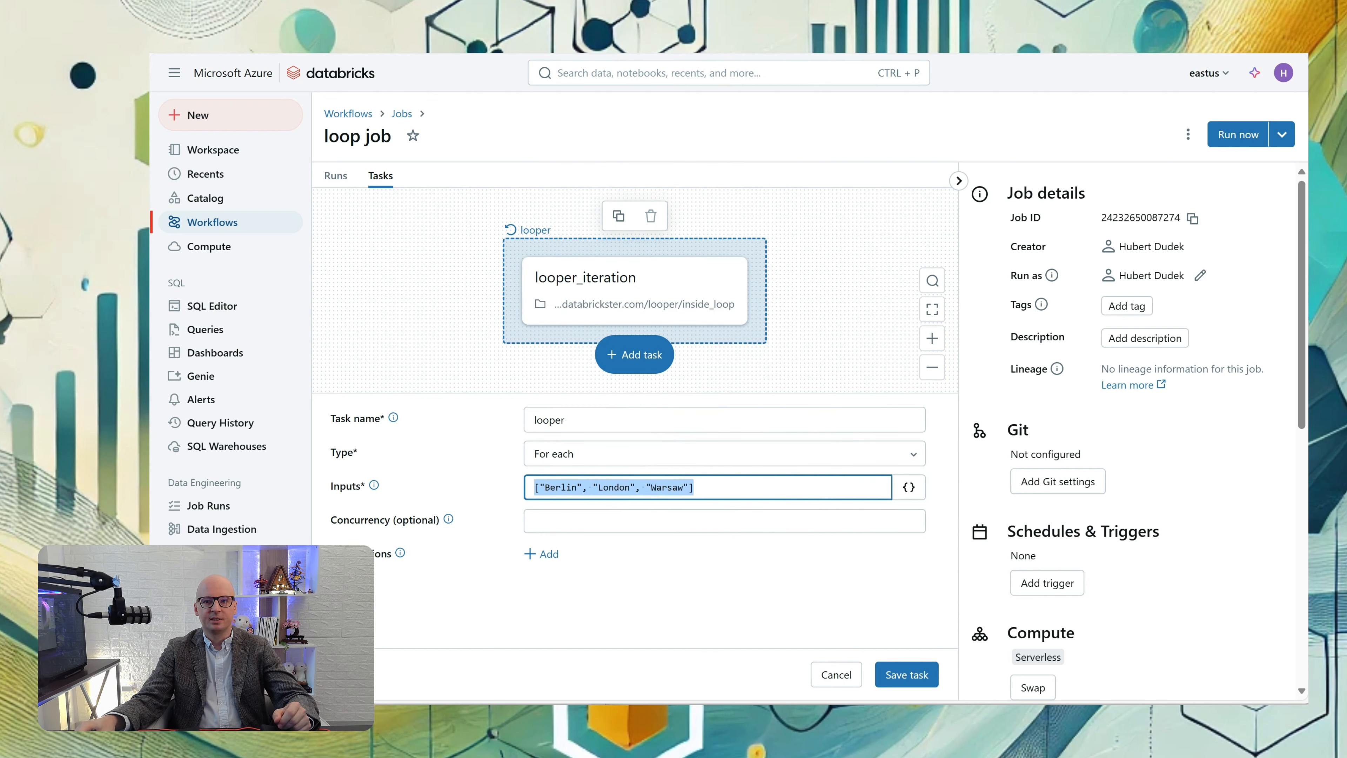
key(ctrl+v)
click(924, 681)
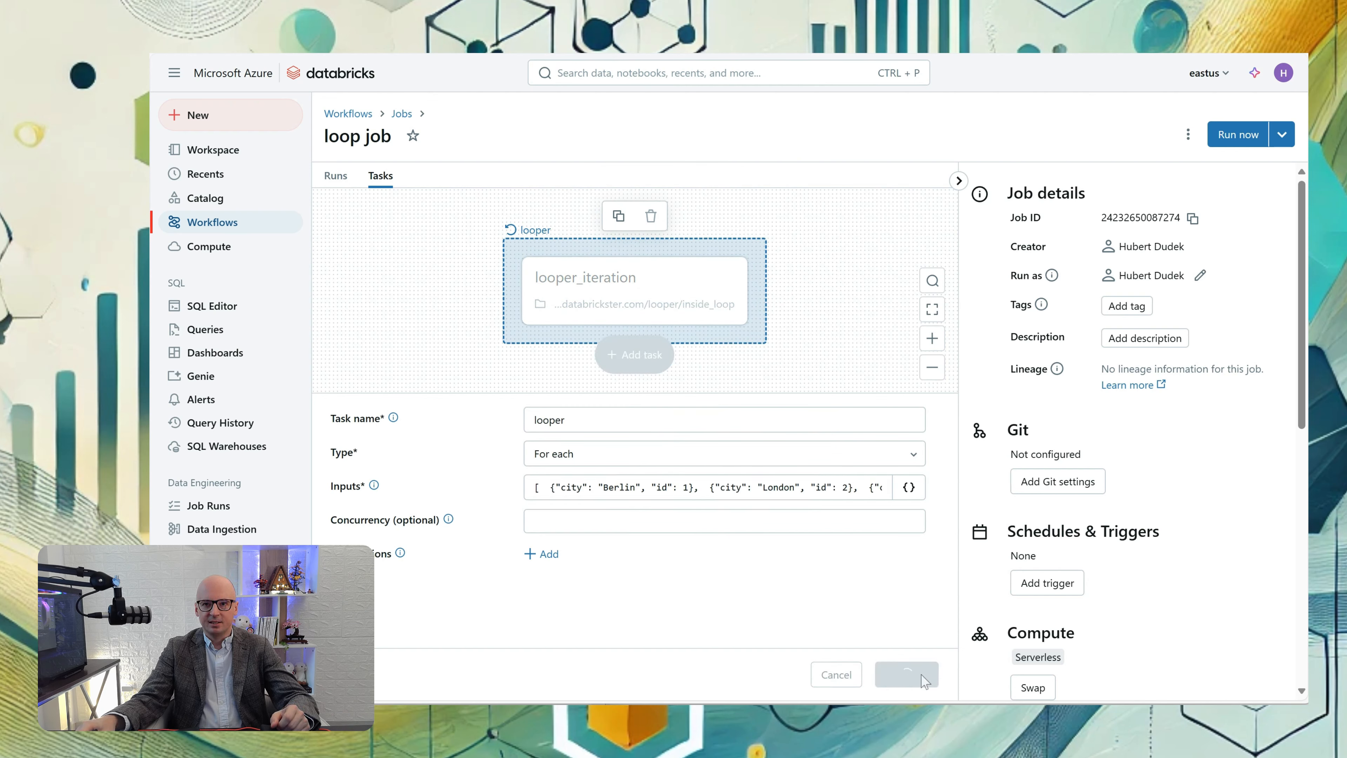
- Set looper_iteration's city parameter to {{input.city}} and add a second parameter with the key city_id
click(634, 287)
scroll(636, 504, down, 3)
click(543, 584)
text(c)
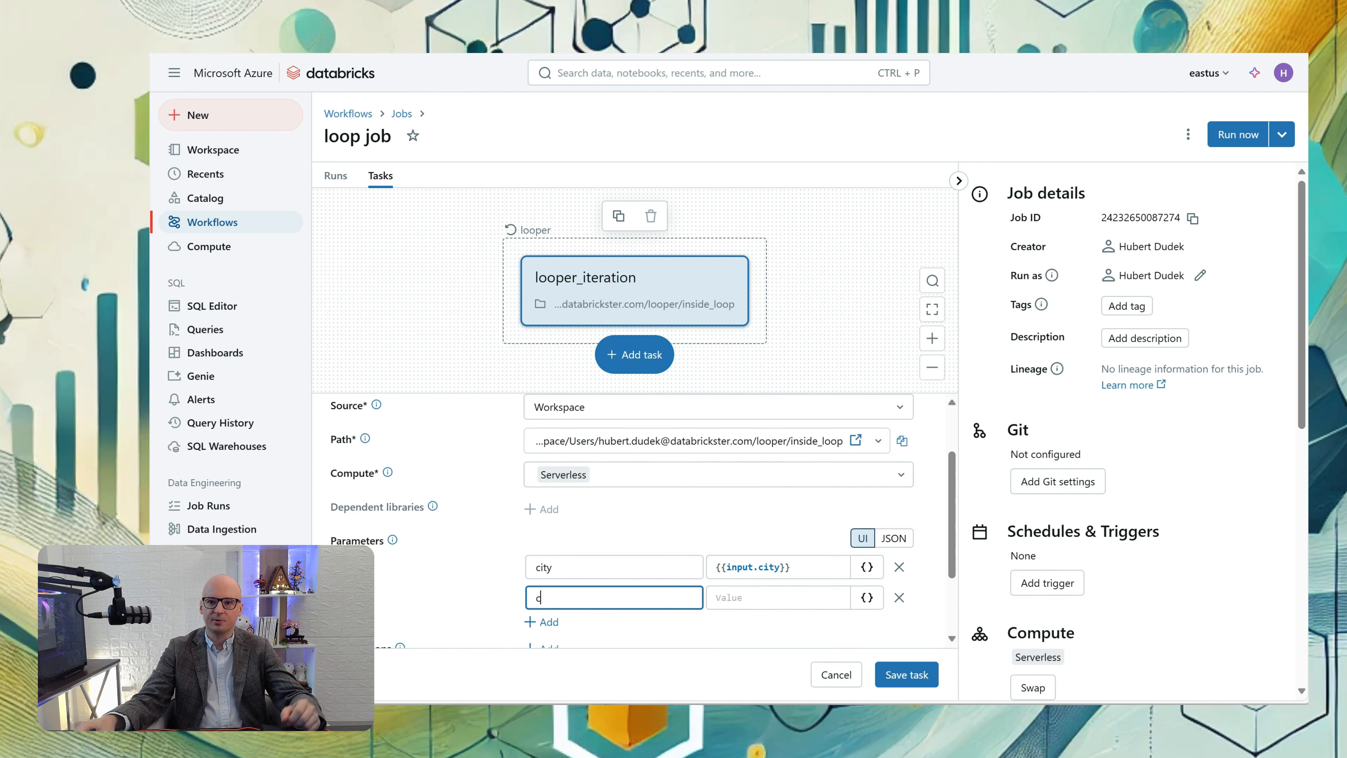
text(ity_u)
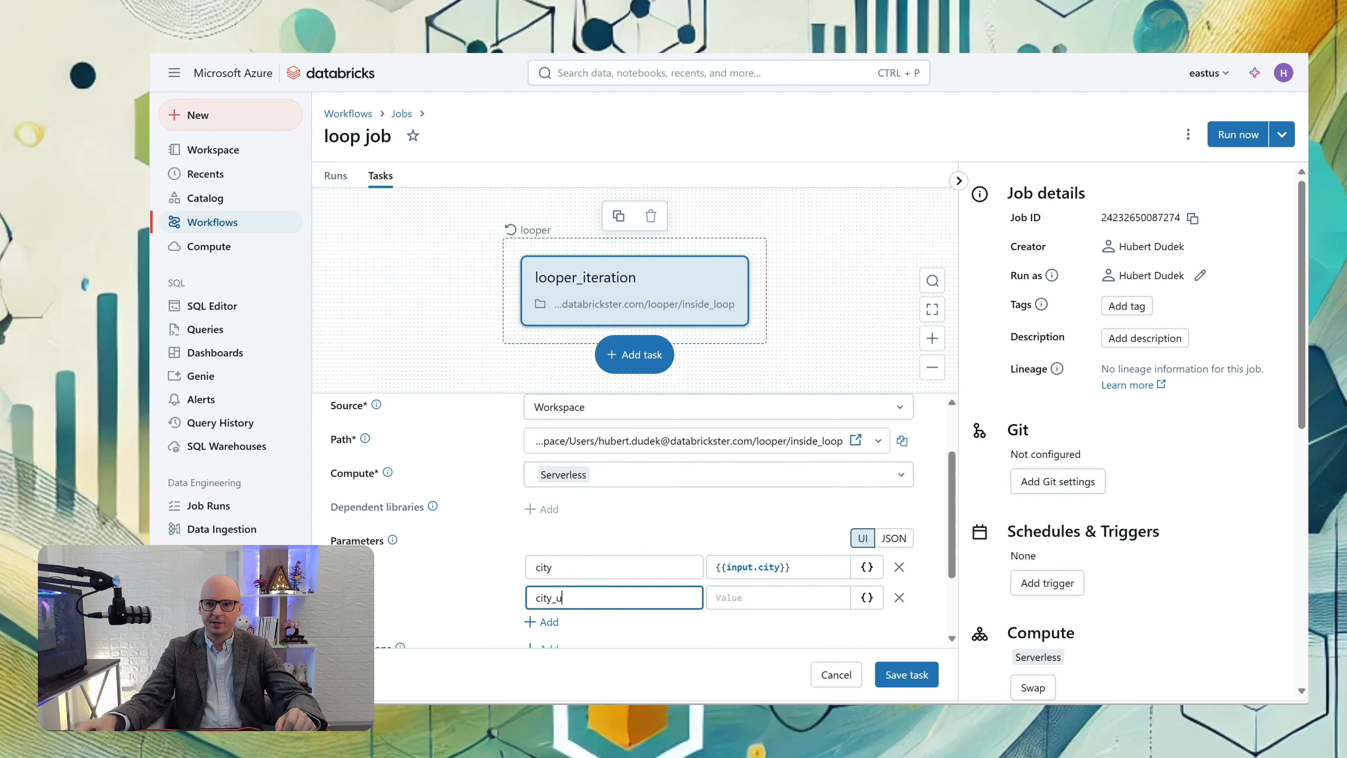
key(BackSpace)
text(id)
- Set the city_id parameter's value to {{input.id}}, reusing the city parameter's expression, and save the task
drag(792, 568, 714, 568)
key(ctrl+c)
click(764, 598)
key(ctrl+v)
key(Left)
key(Left)
key(BackSpace)
key(BackSpace)
key(BackSpace)
key(BackSpace)
text(id)
scroll(442, 482, down, 2)
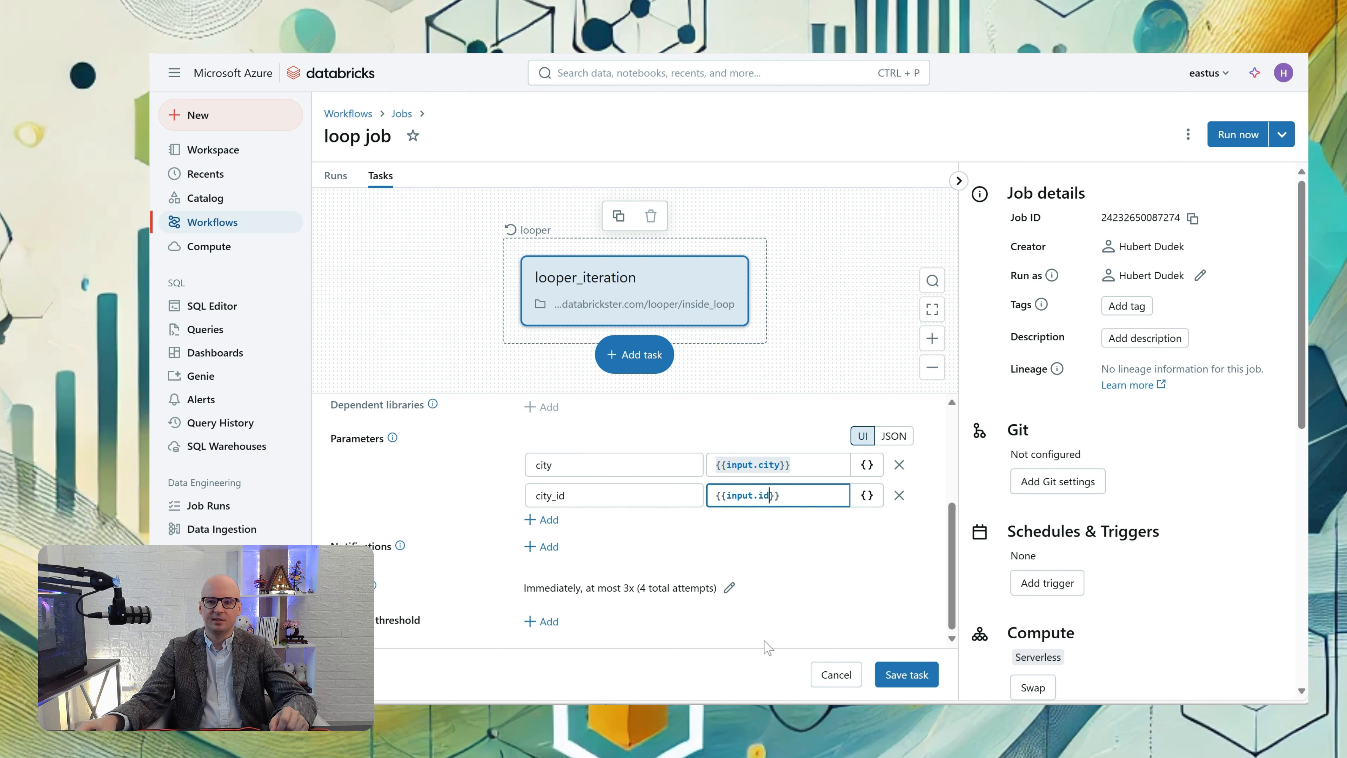
click(906, 674)
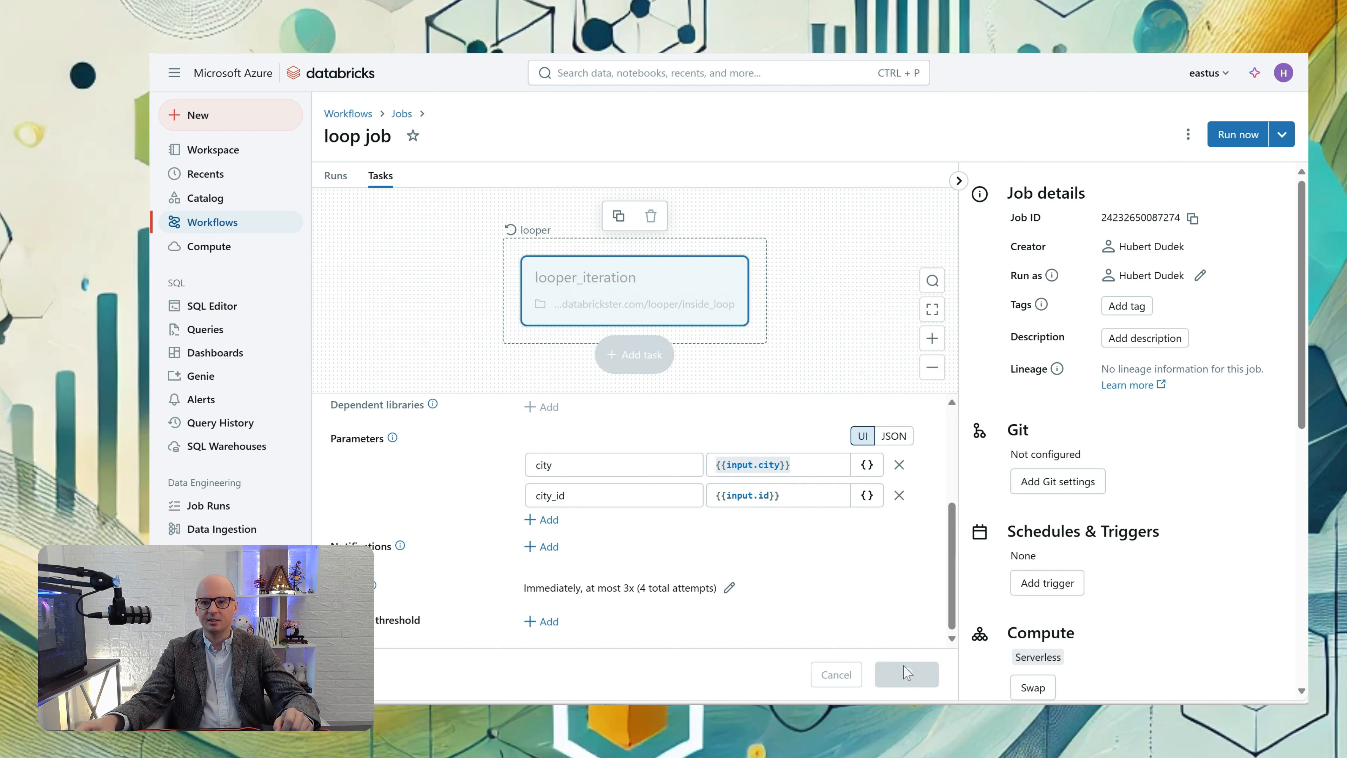
- Set the looper task's concurrency to 100 and save the task
click(598, 243)
click(631, 521)
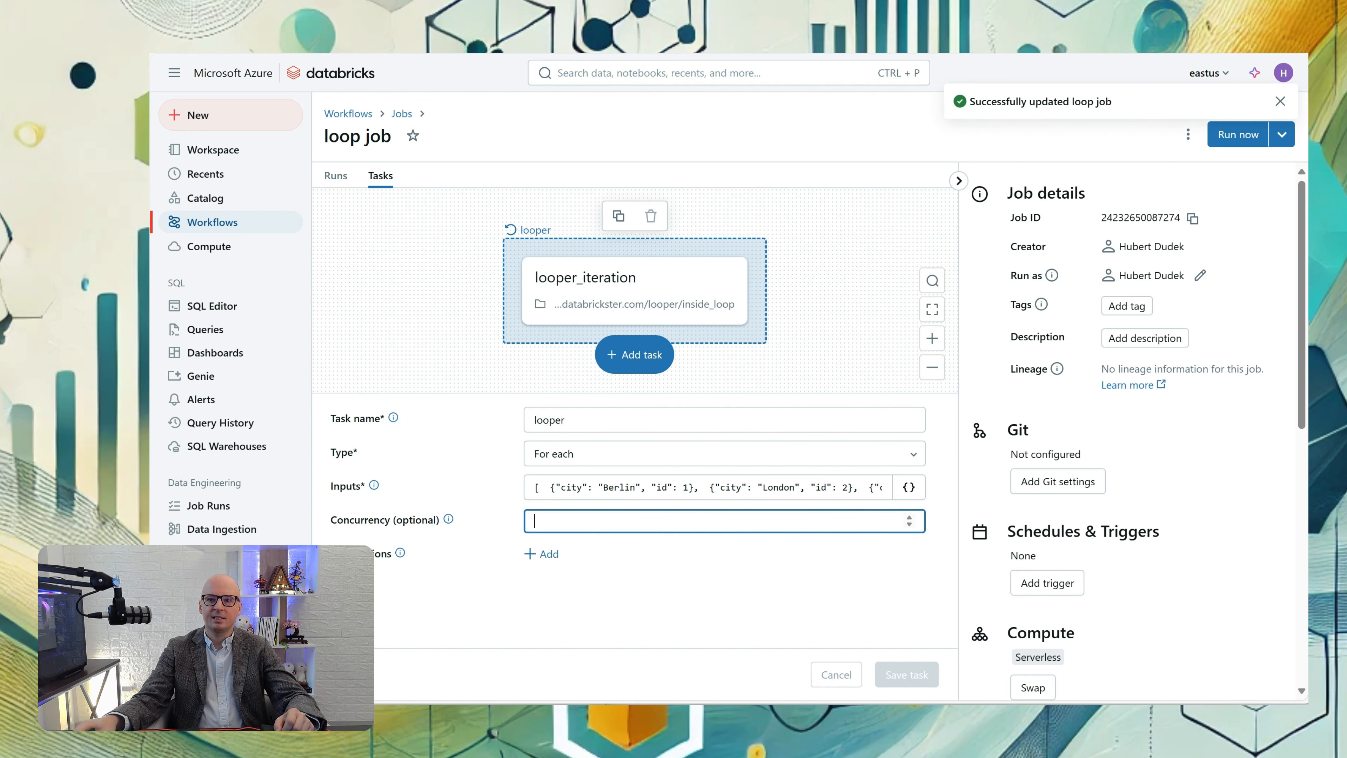
text(100)
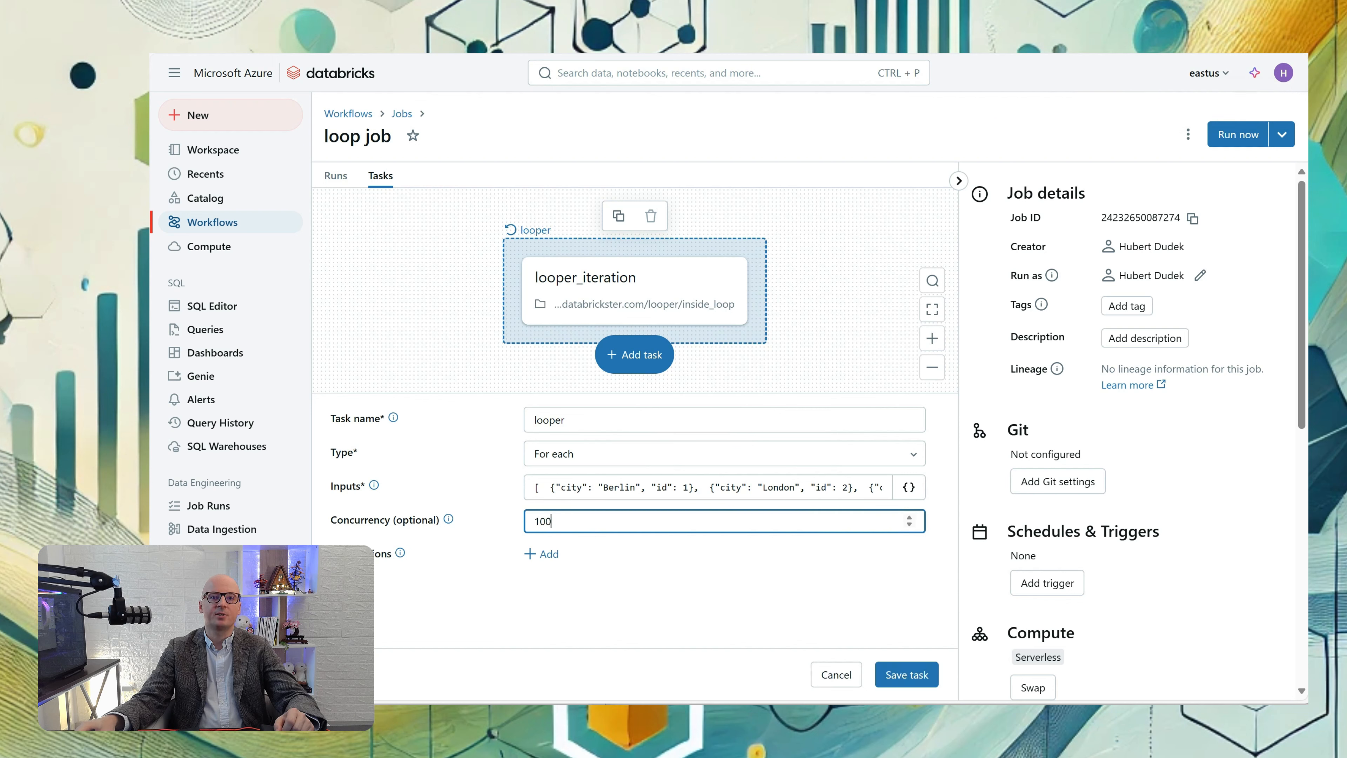
click(906, 680)
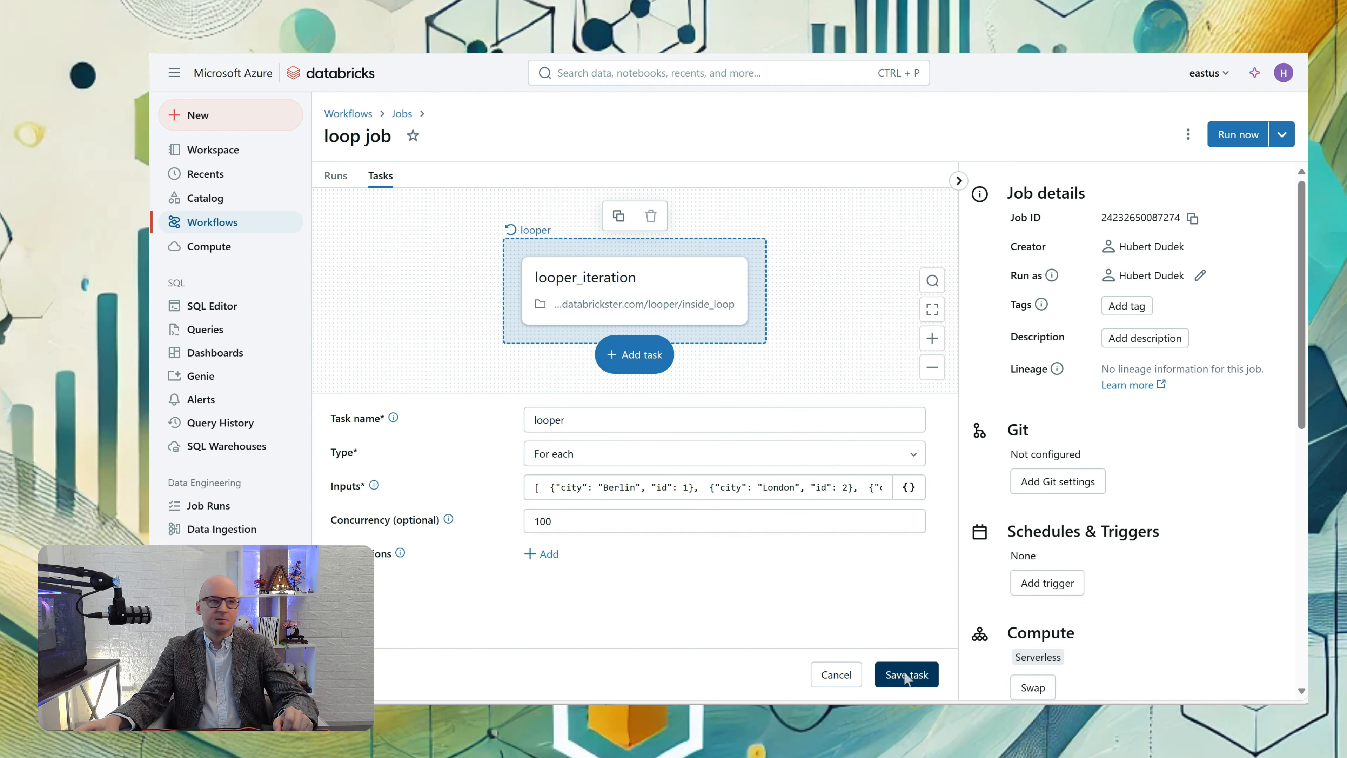
click(907, 676)
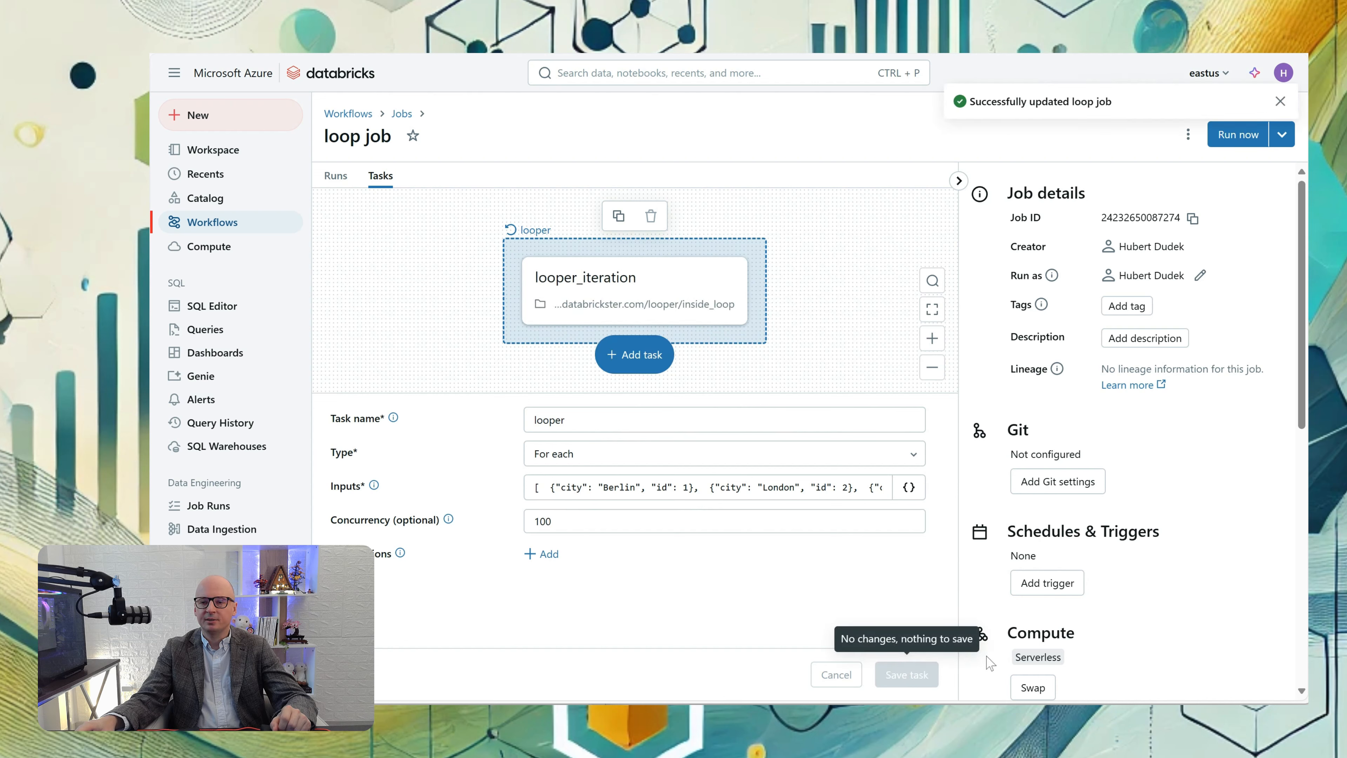
- Run the updated loop job, open the new run and check its city and id loop inputs
click(1242, 136)
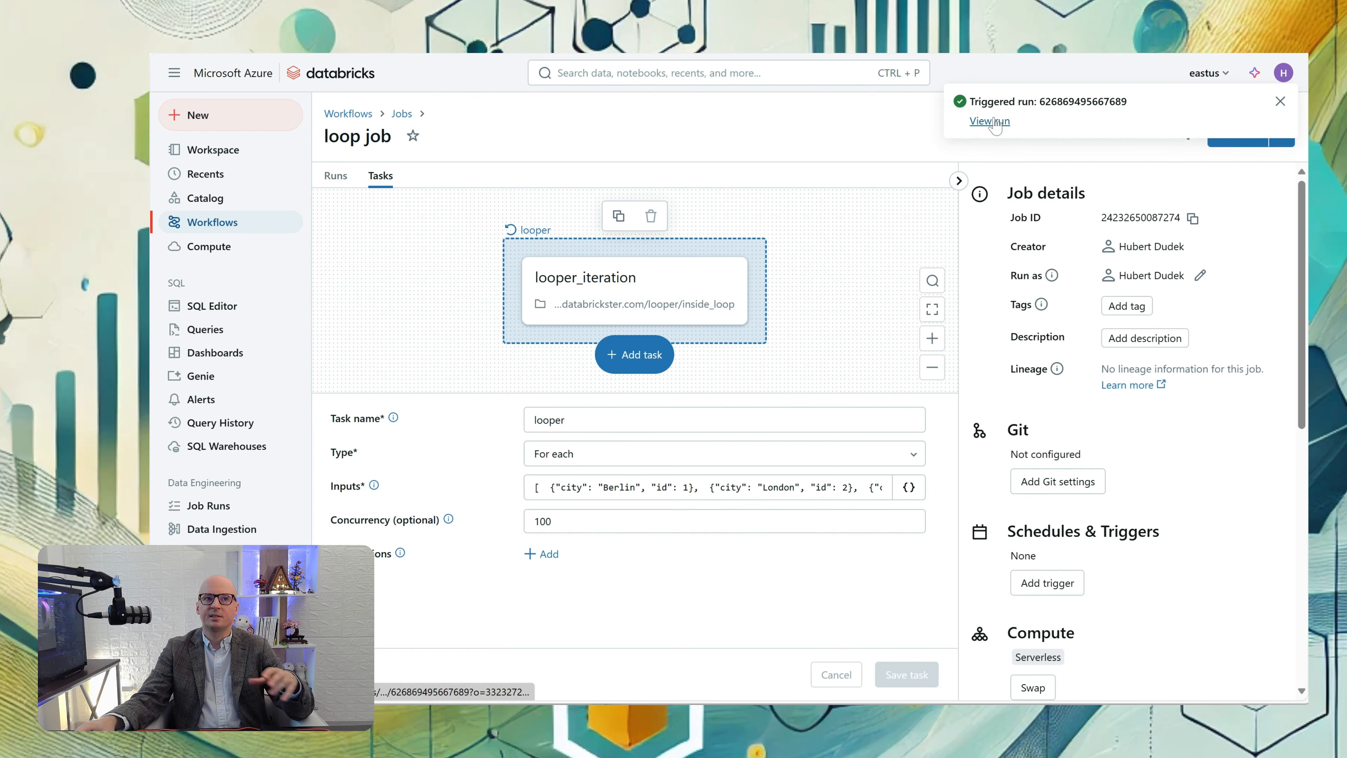
click(989, 121)
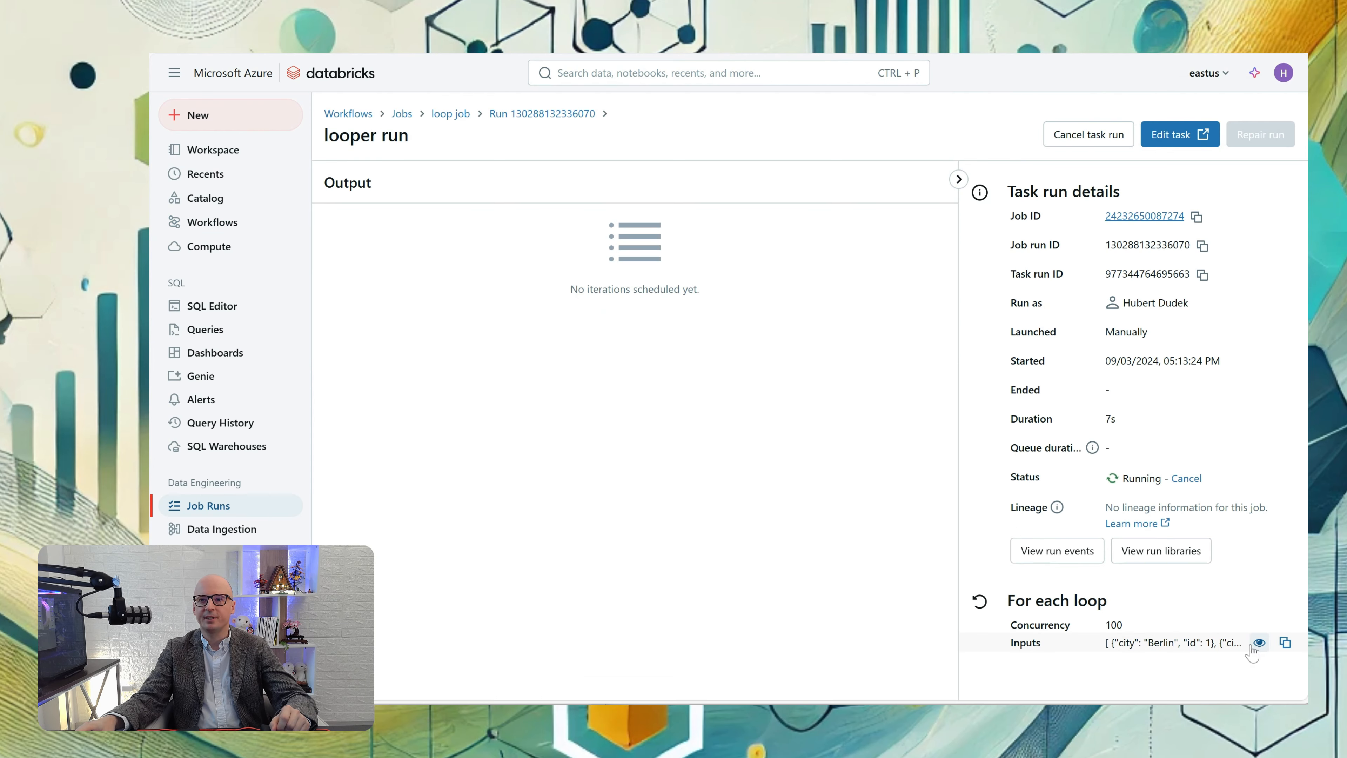
click(1259, 643)
click(1040, 623)
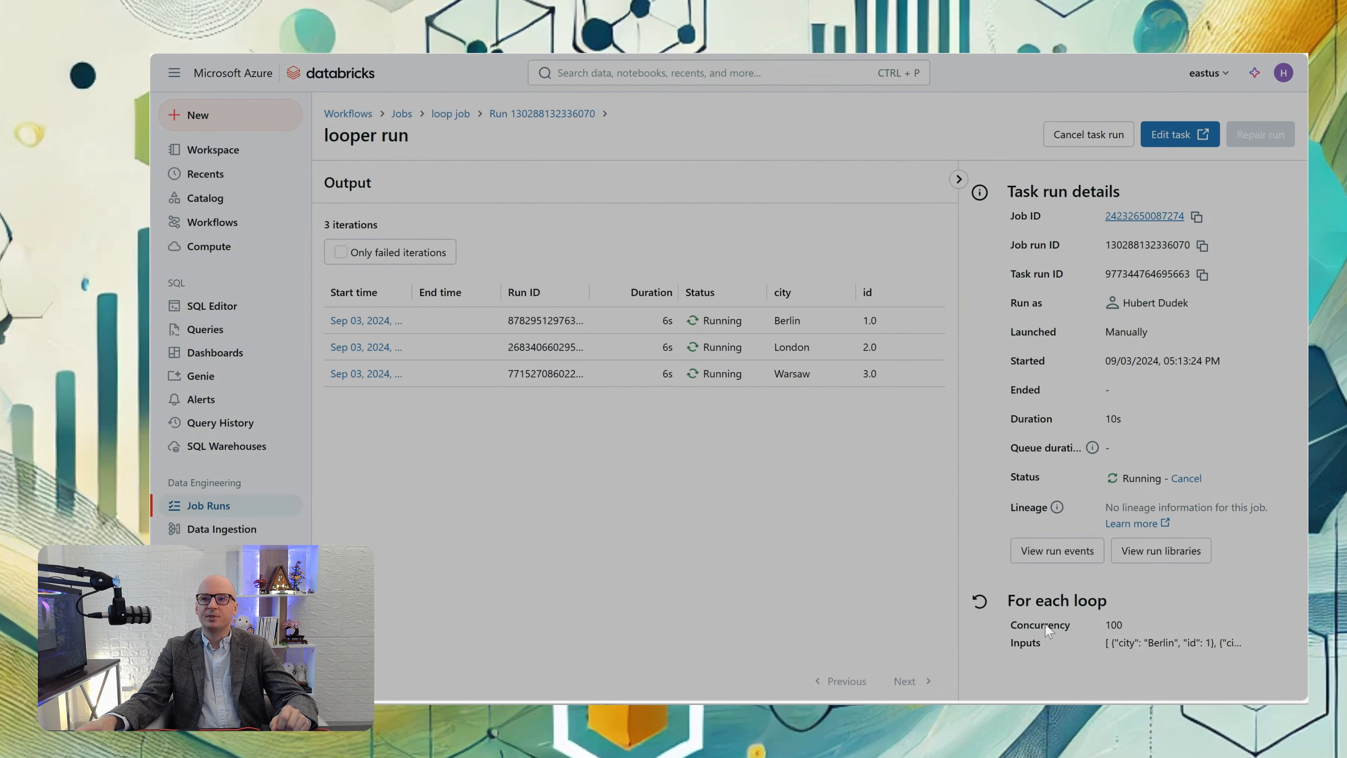